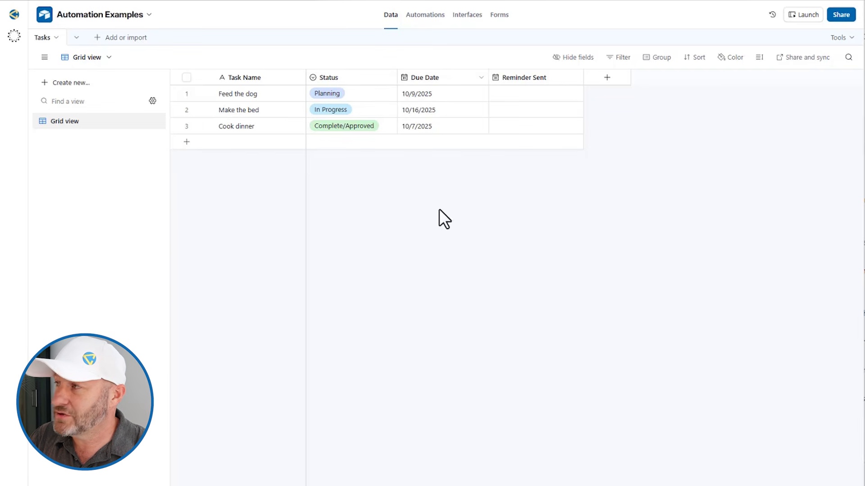
Set a 10/4 reminder date on Feed the dog, then clear it again
{"action": "double_click", "coordinate": [520, 95]}
{"action": "left_click", "coordinate": [609, 147]}
{"action": "left_click", "coordinate": [526, 350]}
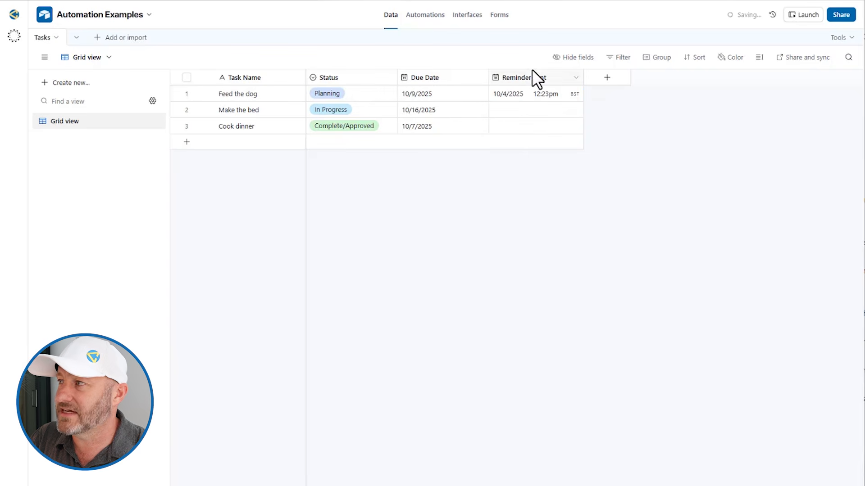
{"action": "left_click", "coordinate": [513, 91]}
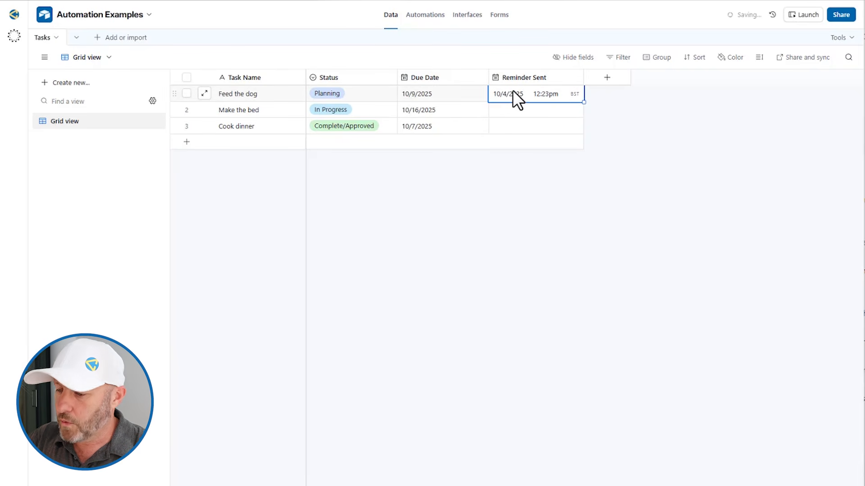
{"action": "key", "text": "Delete"}
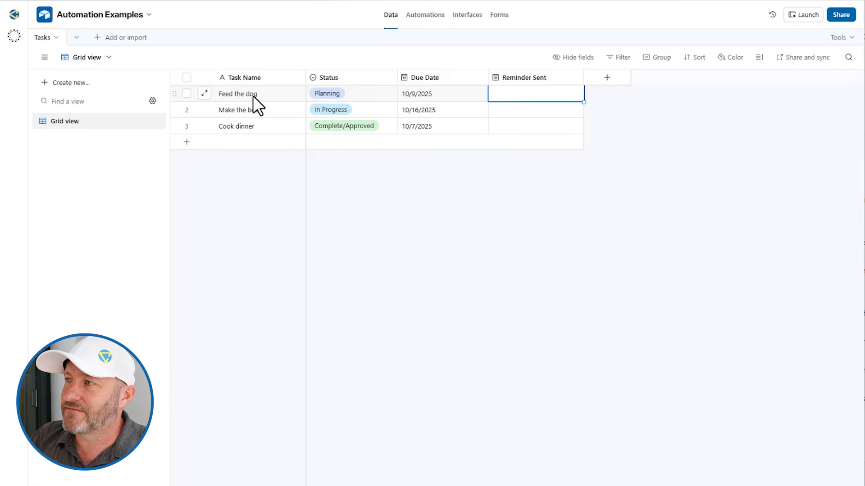
{"action": "left_click_drag", "start_coordinate": [252, 95], "coordinate": [258, 122]}
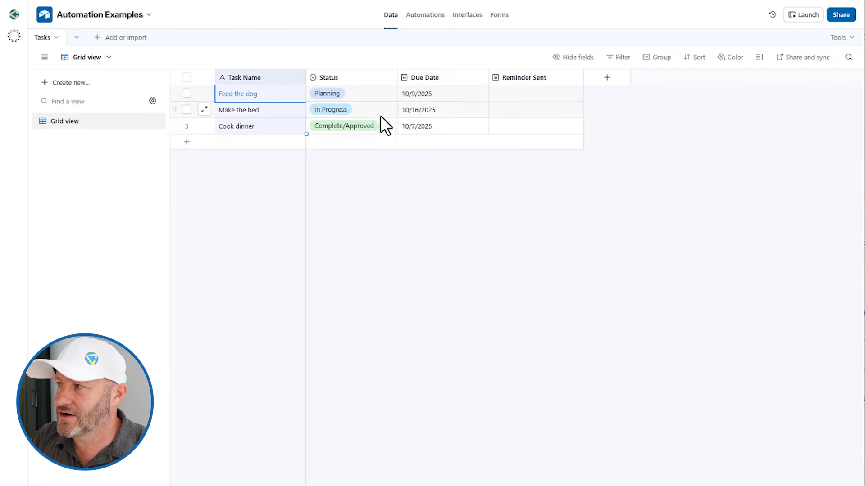
{"action": "left_click", "coordinate": [456, 203]}
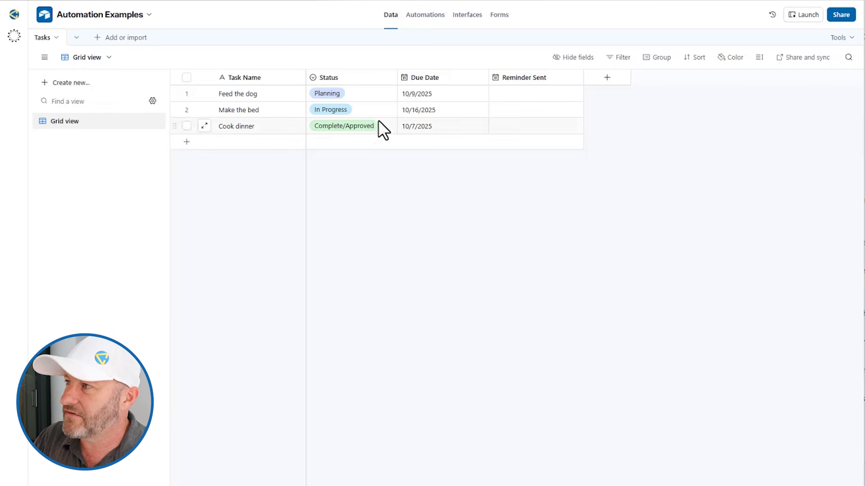
Inspect the Status field's options without changing them
{"action": "left_click", "coordinate": [352, 113]}
{"action": "double_click", "coordinate": [352, 75]}
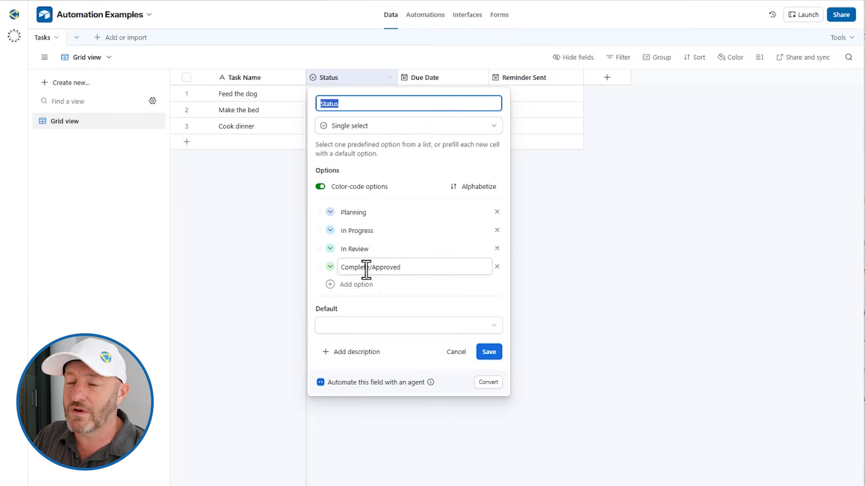
{"action": "left_click", "coordinate": [536, 256]}
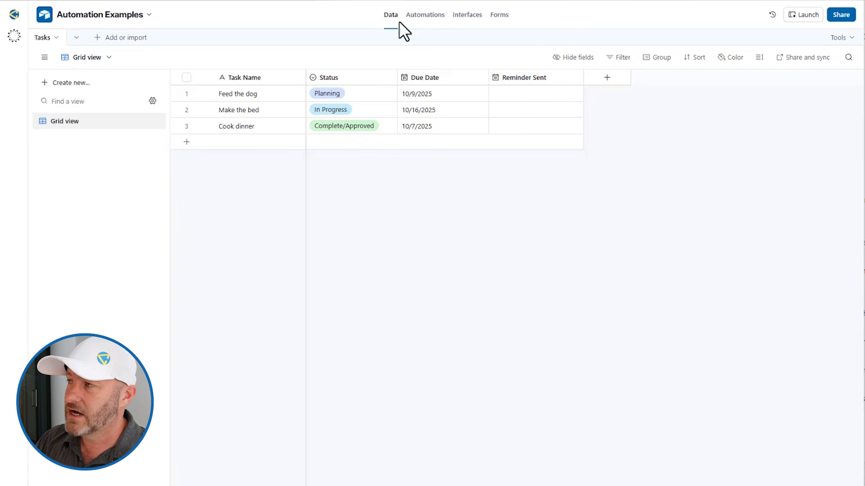
Create Automation 1 from the 'When a record matches conditions' suggested trigger
{"action": "left_click", "coordinate": [419, 21]}
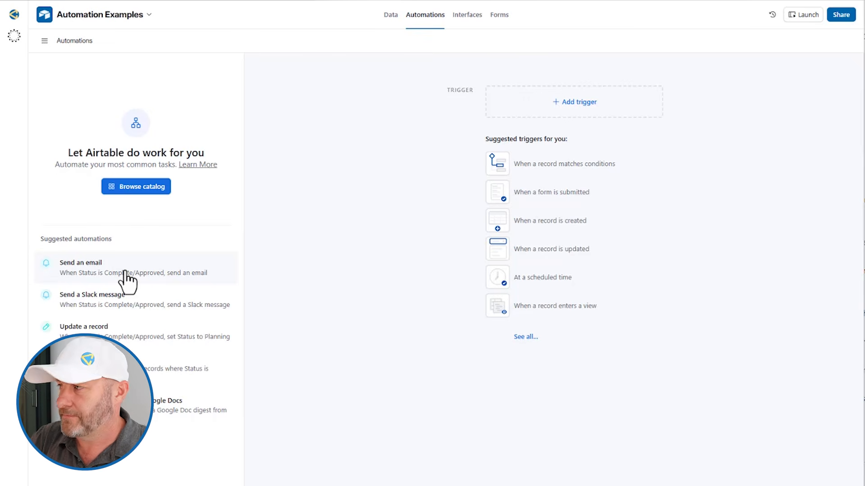
{"action": "left_click", "coordinate": [547, 167]}
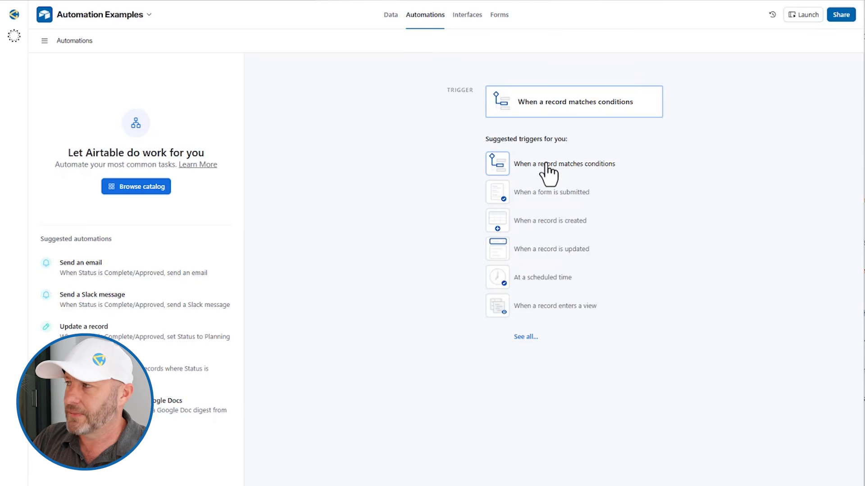
{"action": "left_click", "coordinate": [547, 165]}
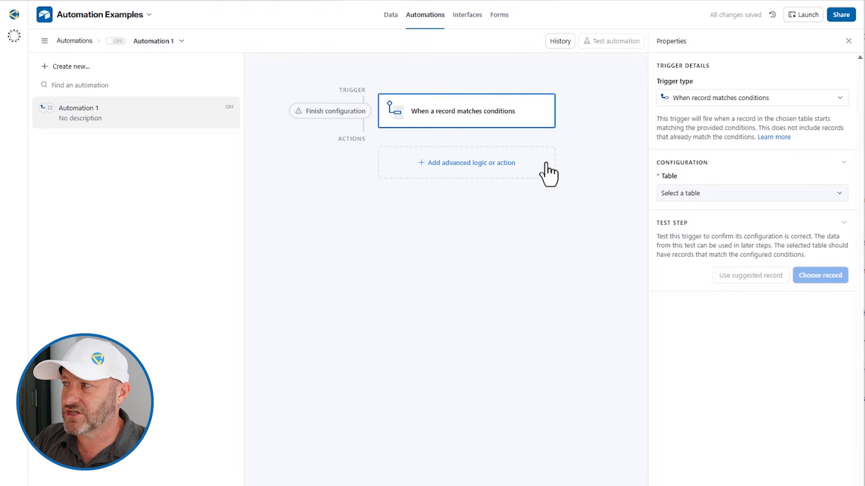
Point the trigger at the Tasks table with the condition Status is Complete/Approved
{"action": "left_click", "coordinate": [692, 198]}
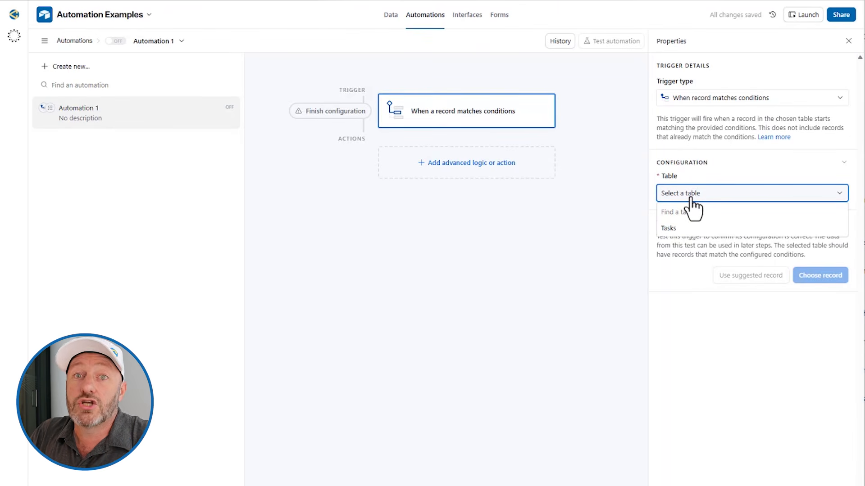
{"action": "left_click", "coordinate": [671, 230]}
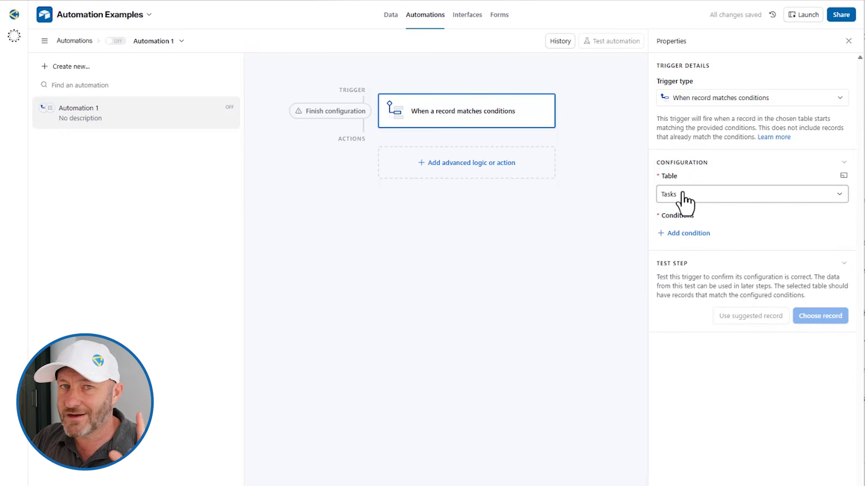
{"action": "left_click", "coordinate": [678, 233]}
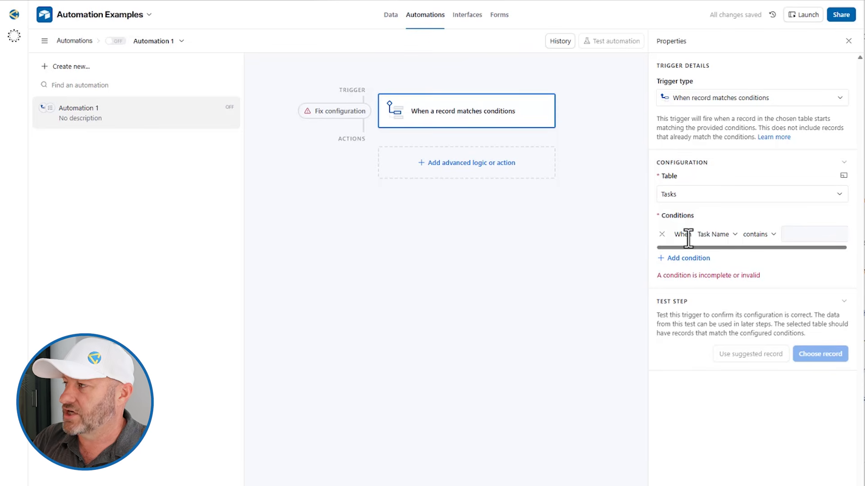
{"action": "left_click", "coordinate": [715, 235]}
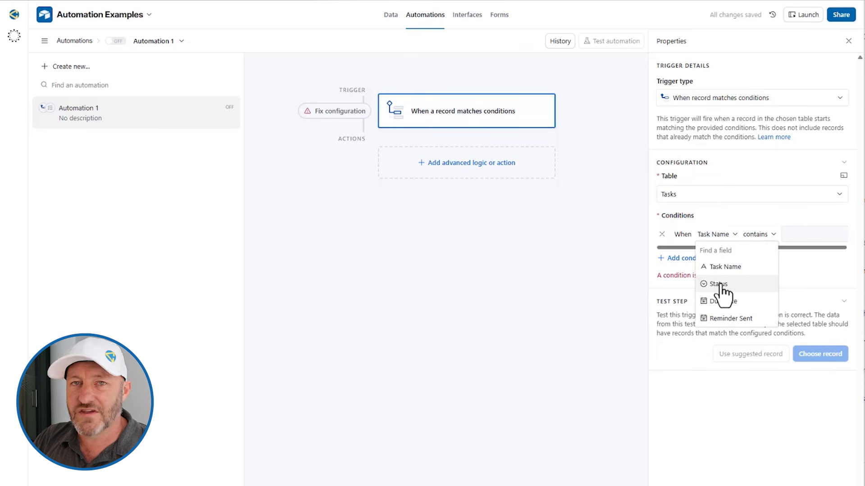
{"action": "left_click", "coordinate": [719, 284]}
{"action": "left_click", "coordinate": [763, 236]}
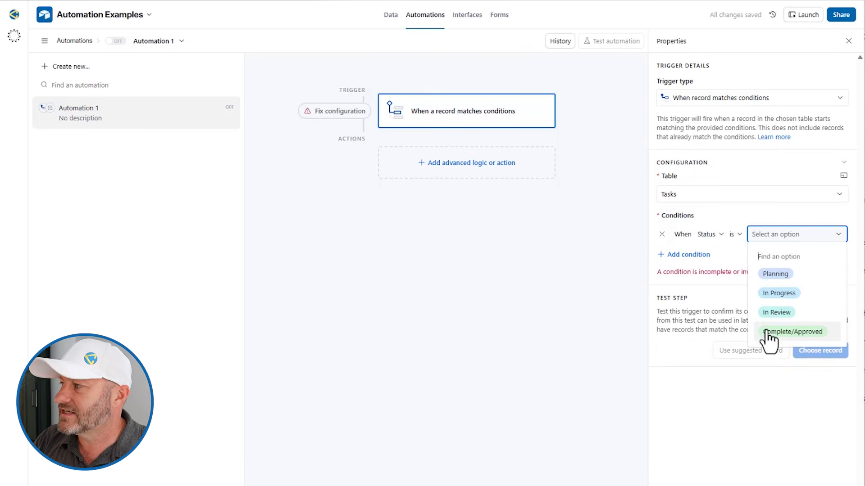
{"action": "left_click", "coordinate": [768, 331]}
{"action": "left_click", "coordinate": [742, 264]}
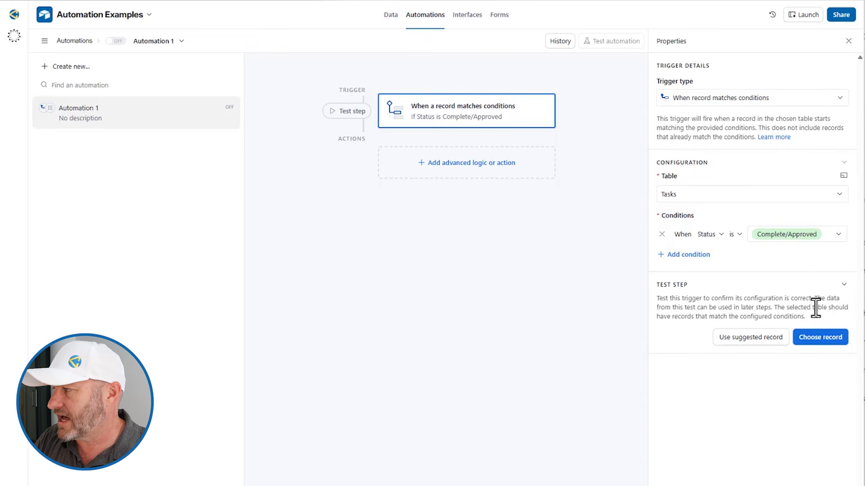
Test the trigger using Cook dinner as the sample record
{"action": "left_click", "coordinate": [818, 342]}
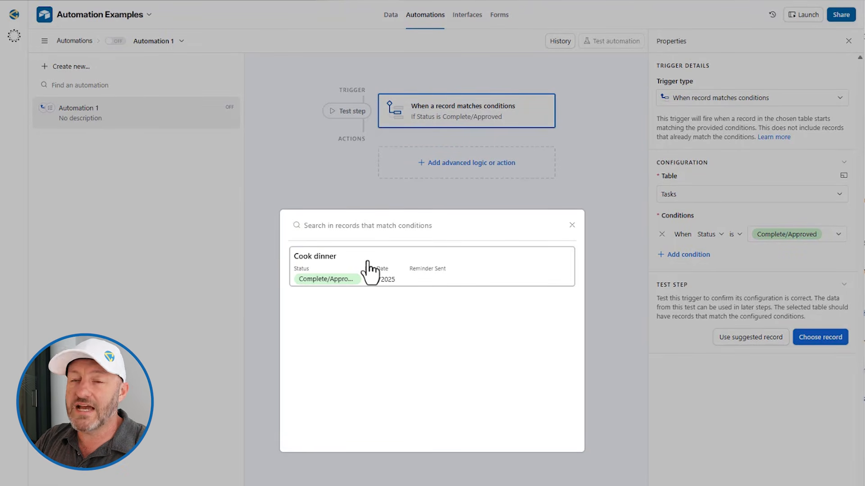
{"action": "left_click", "coordinate": [328, 274]}
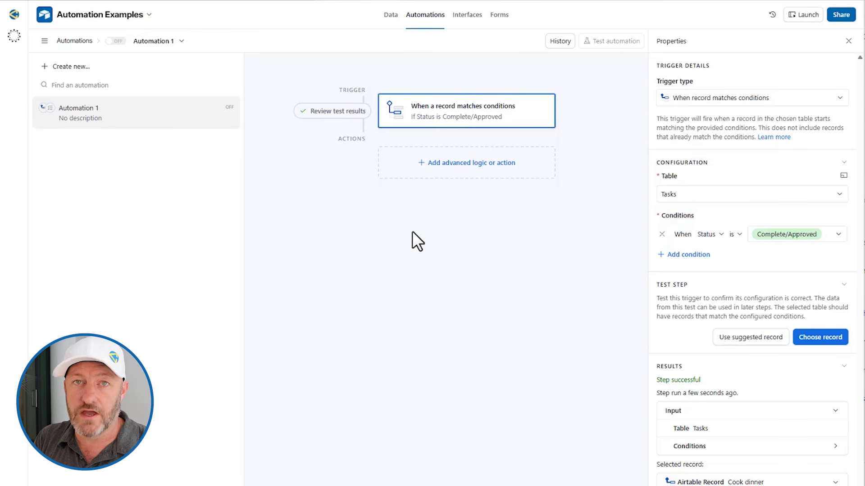
{"action": "left_click", "coordinate": [451, 166]}
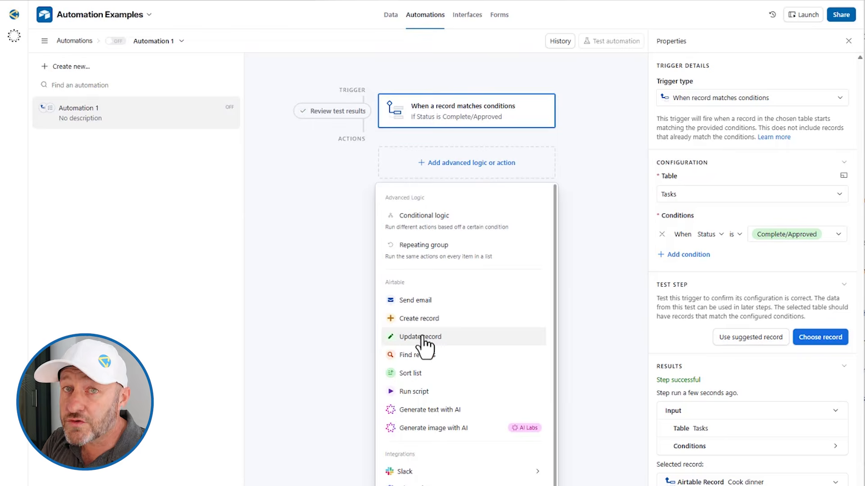
Add a Gmail 'Send email' action from the Integrations list
{"action": "mouse_move", "coordinate": [440, 320]}
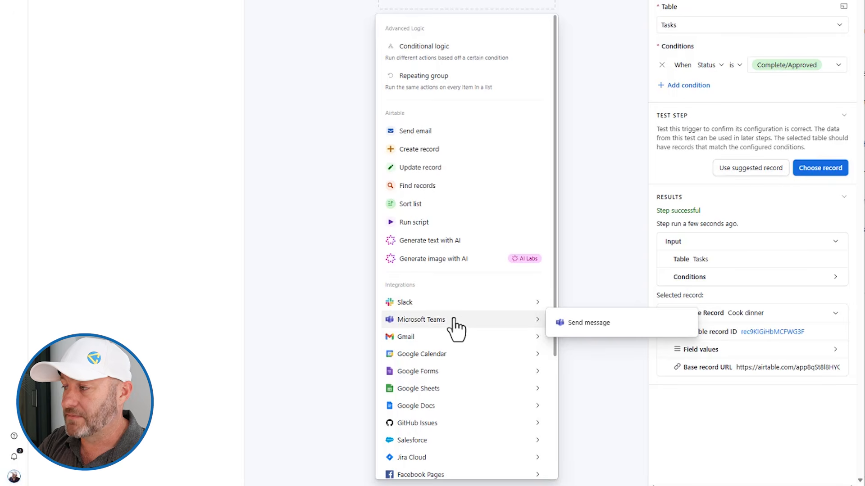
{"action": "mouse_move", "coordinate": [453, 303]}
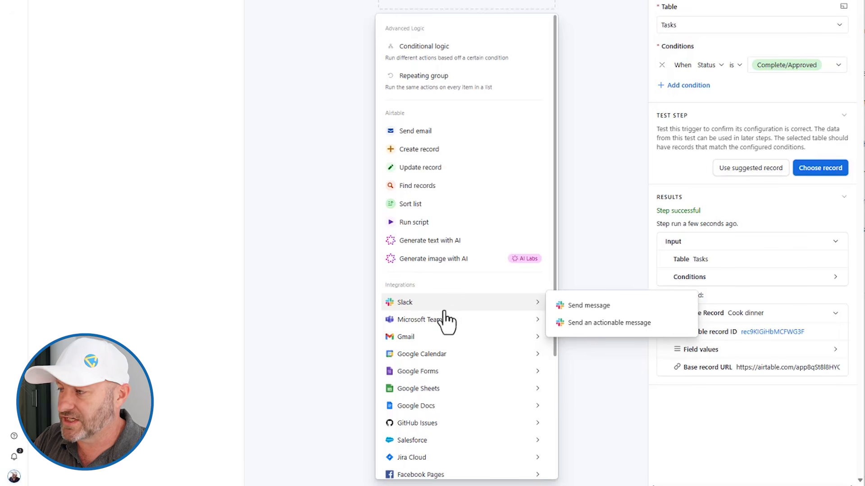
{"action": "mouse_move", "coordinate": [442, 339]}
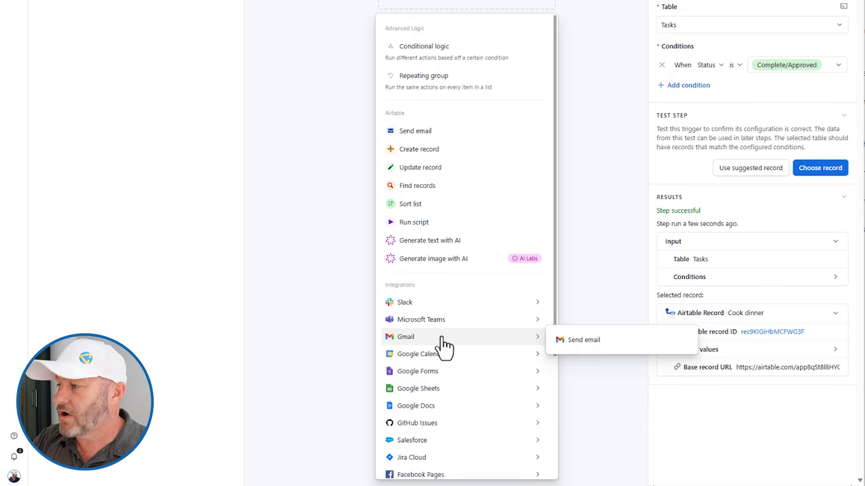
{"action": "left_click", "coordinate": [576, 341]}
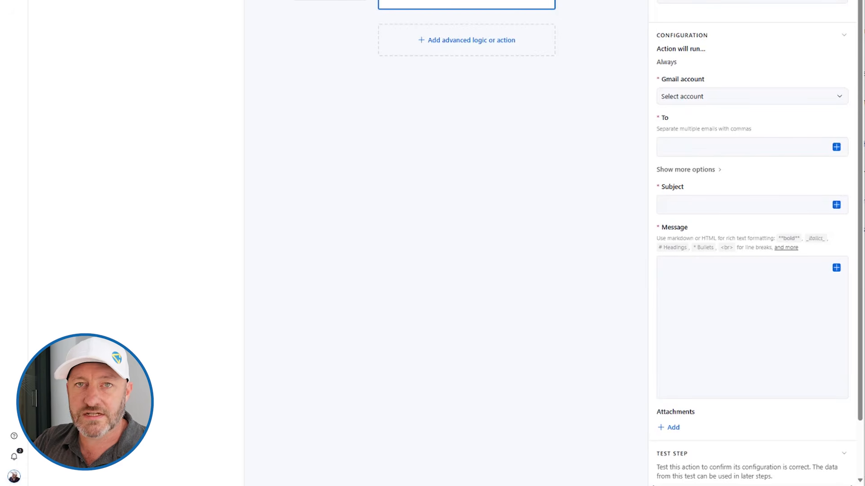
Choose the already connected Gmail account as the sending account
{"action": "left_click", "coordinate": [700, 100]}
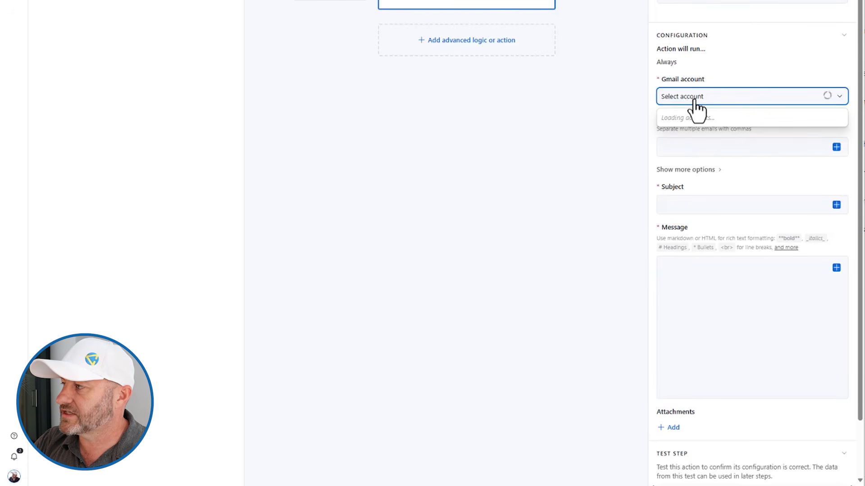
{"action": "left_click", "coordinate": [704, 136]}
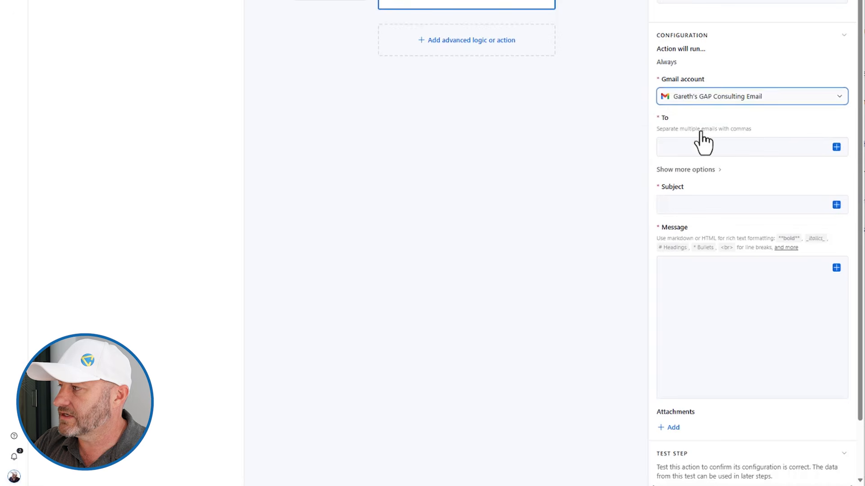
{"action": "left_click", "coordinate": [715, 100]}
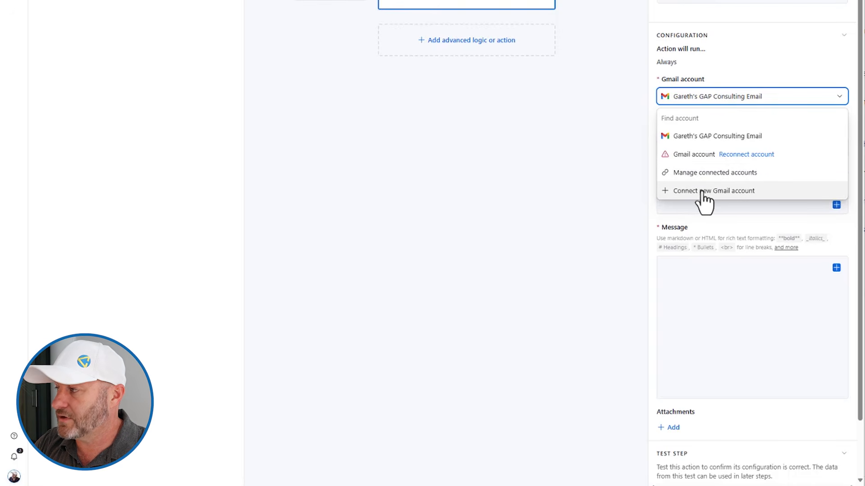
{"action": "left_click", "coordinate": [713, 95]}
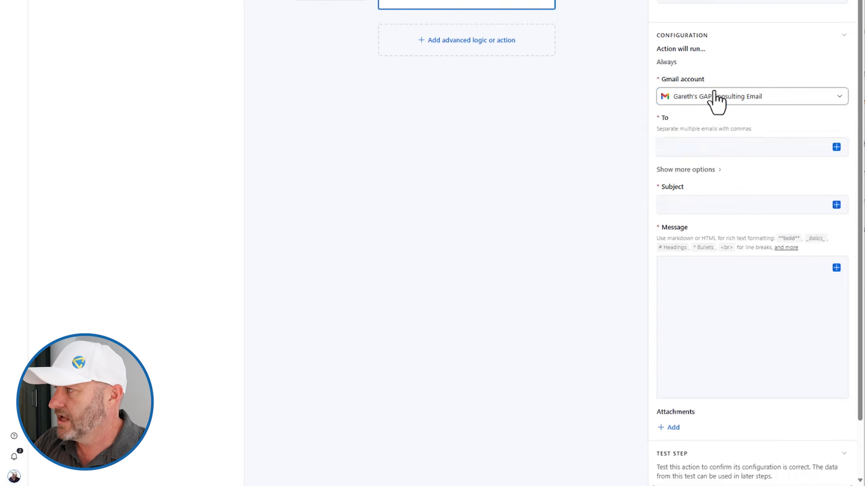
{"action": "left_click", "coordinate": [696, 151]}
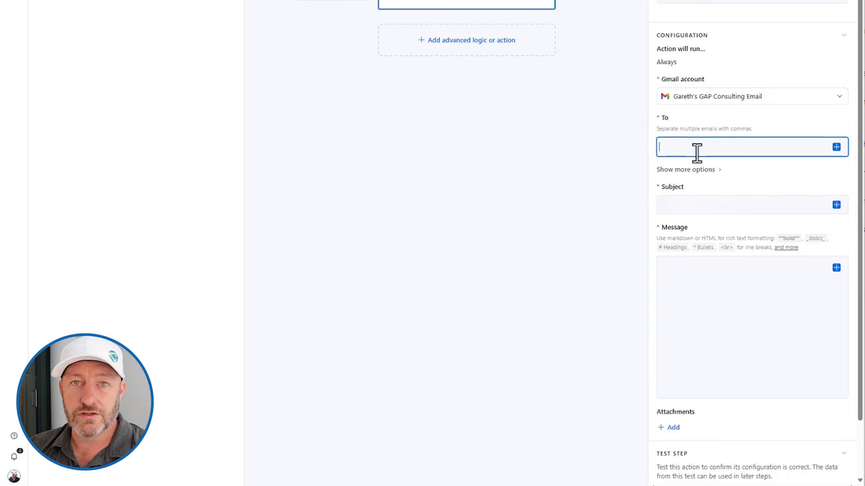
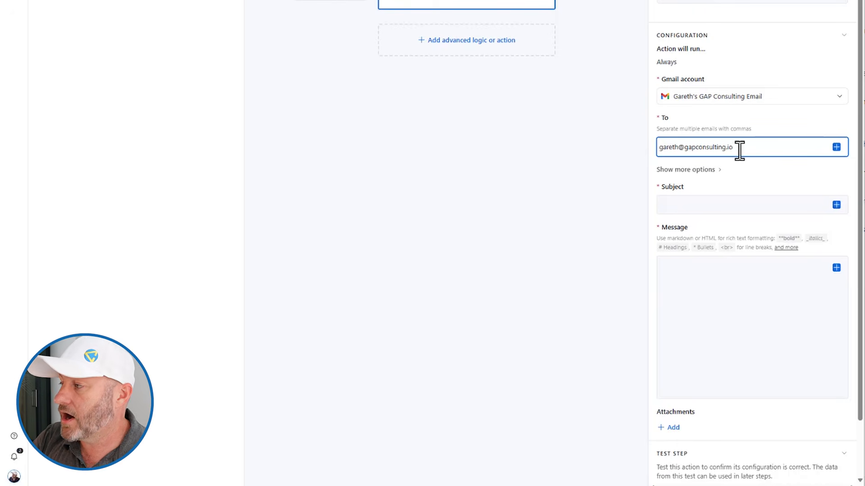
Enter the recipient's e-mail address, subject 'Task Complete' and message 'This task was completed:'
{"action": "left_click", "coordinate": [727, 206]}
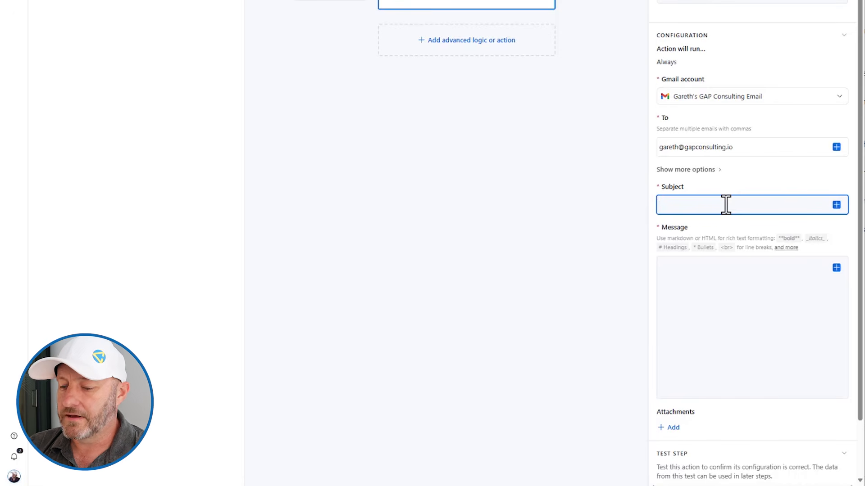
{"action": "type", "text": "Task Complete"}
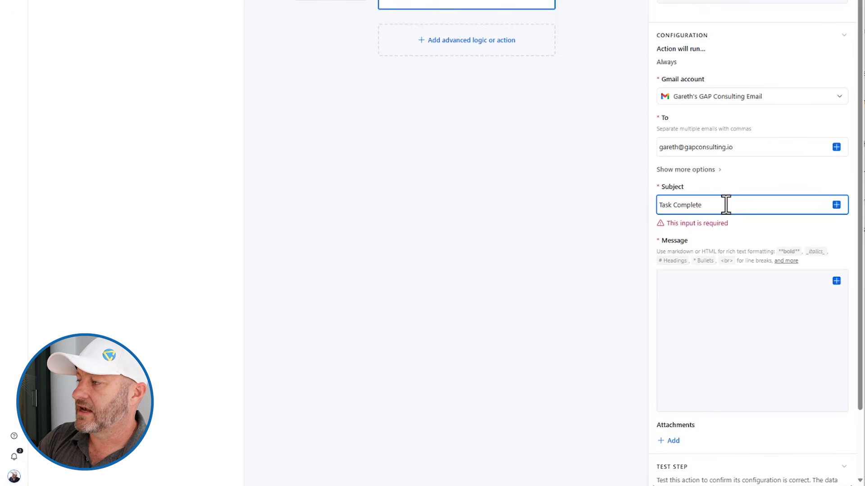
{"action": "left_click", "coordinate": [679, 284]}
{"action": "type", "text": "This task was completed:"}
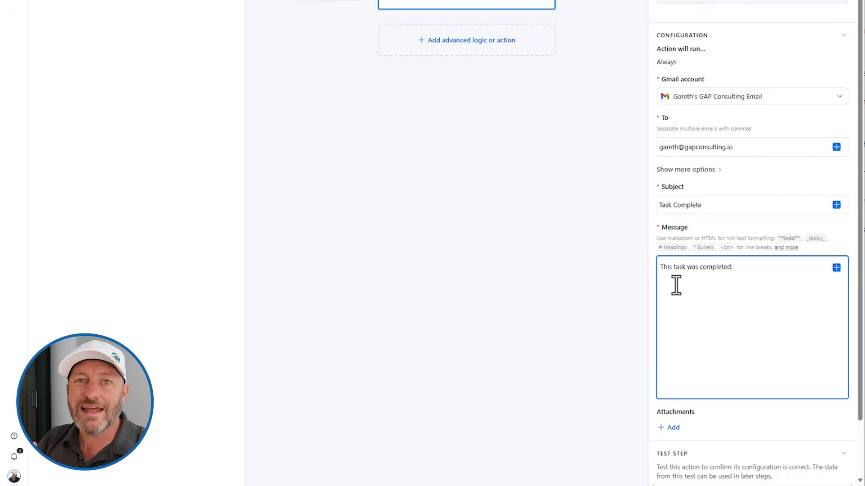
Append the trigger record's Task Name token after 'This task was completed:'
{"action": "left_click", "coordinate": [836, 268]}
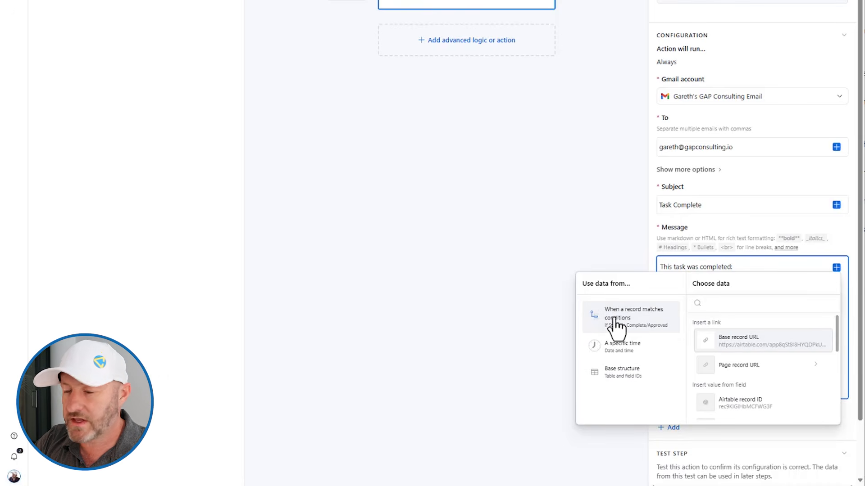
{"action": "scroll", "coordinate": [762, 360], "scroll_direction": "down", "scroll_amount": 3}
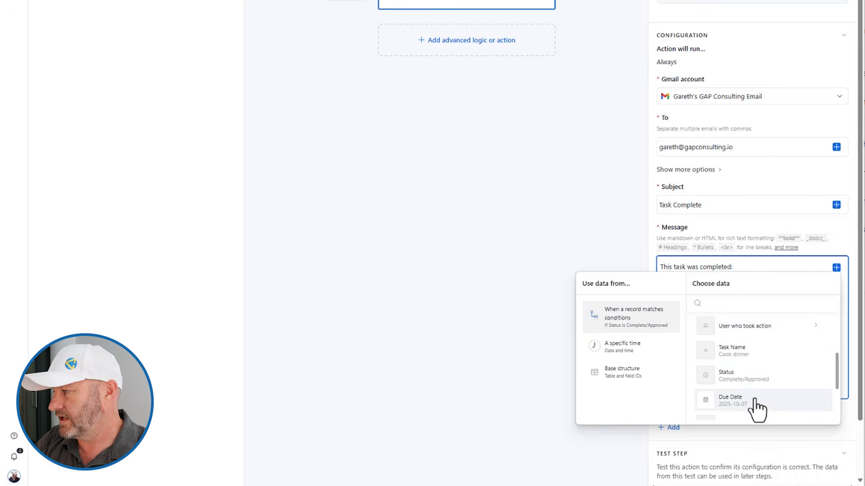
{"action": "left_click", "coordinate": [741, 355]}
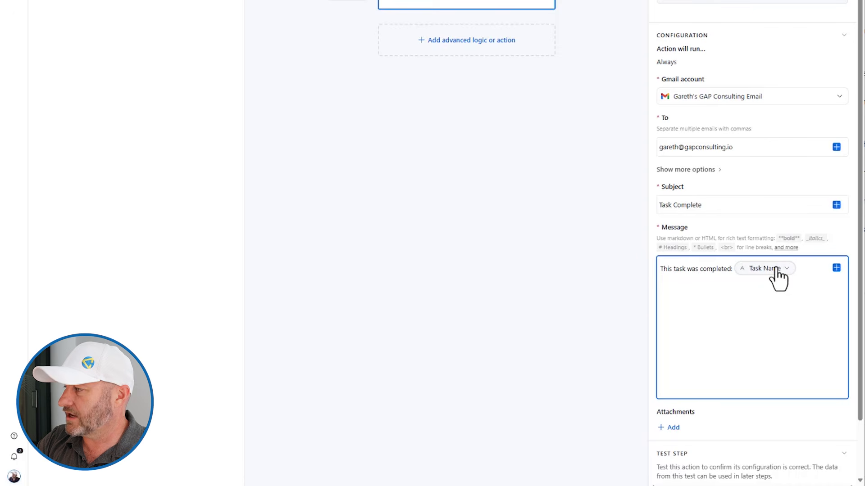
{"action": "mouse_move", "coordinate": [776, 269]}
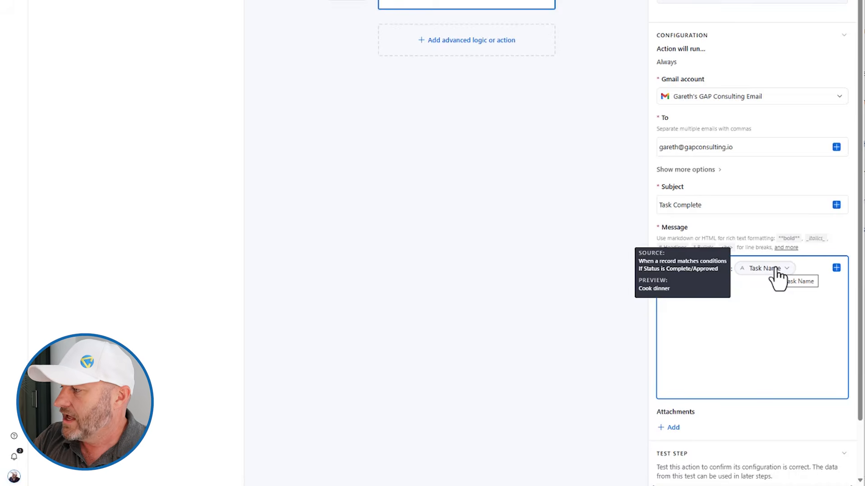
{"action": "scroll", "coordinate": [778, 299], "scroll_direction": "down", "scroll_amount": 3}
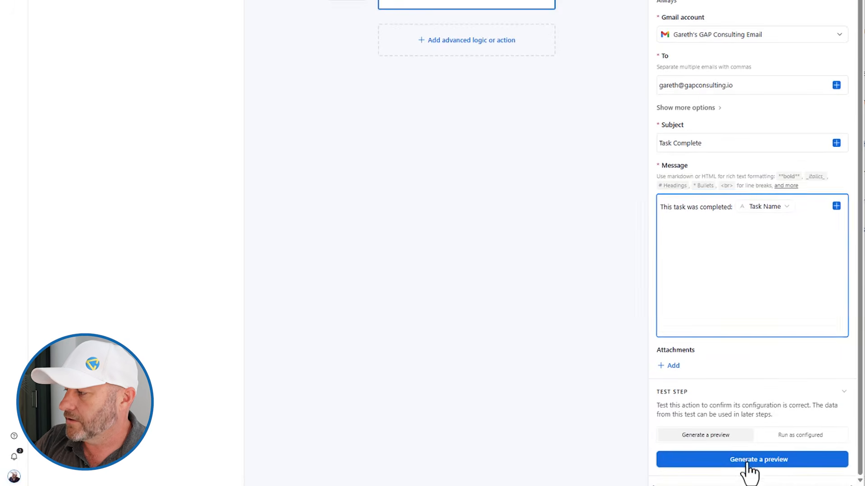
Generate the email preview, check the subject and 'Cook dinner' text, then close it
{"action": "left_click", "coordinate": [747, 463]}
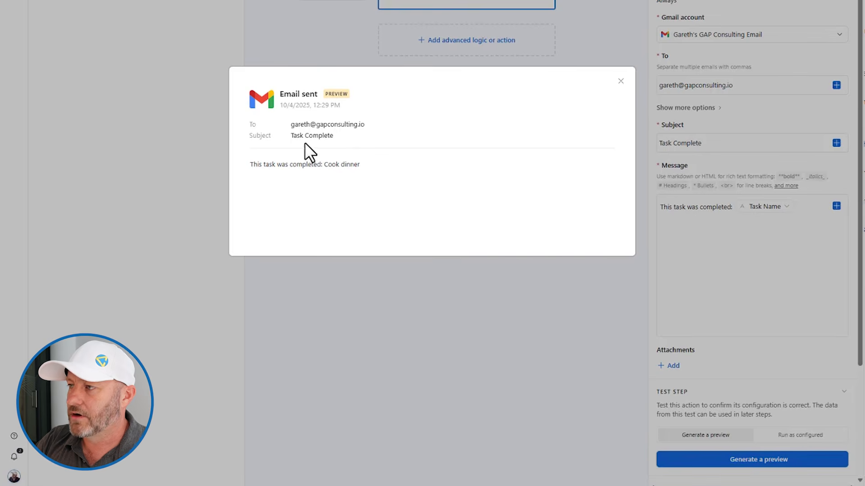
{"action": "left_click_drag", "start_coordinate": [336, 135], "coordinate": [289, 135]}
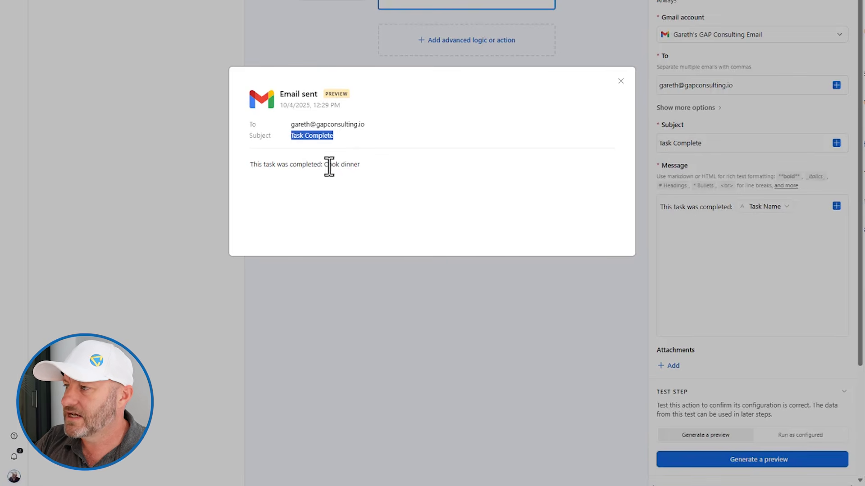
{"action": "left_click_drag", "start_coordinate": [324, 164], "coordinate": [363, 164]}
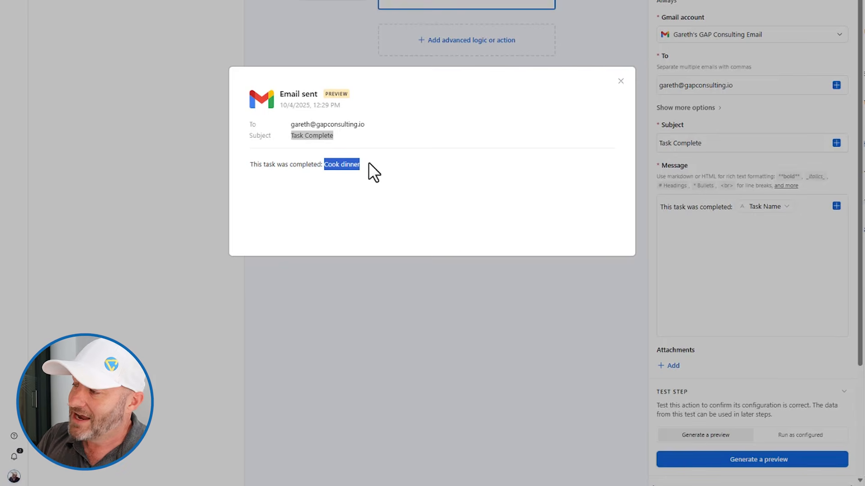
{"action": "left_click", "coordinate": [643, 77]}
{"action": "scroll", "coordinate": [622, 147], "scroll_direction": "up", "scroll_amount": 5}
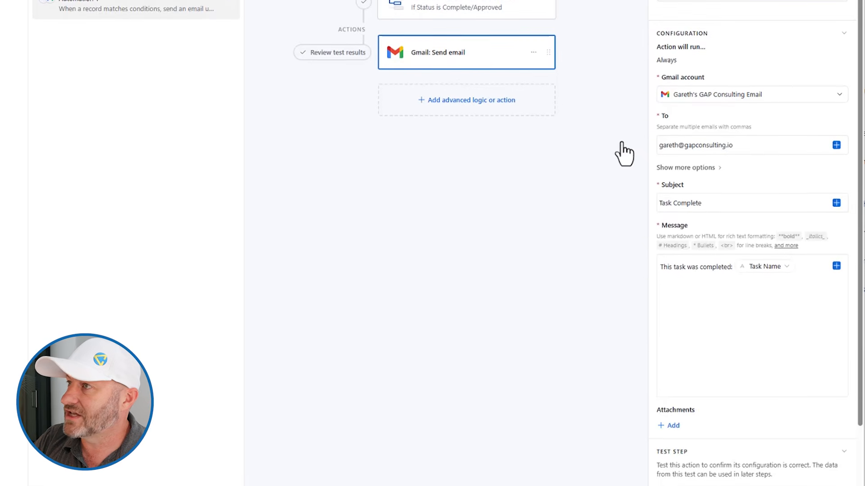
{"action": "left_click", "coordinate": [143, 42]}
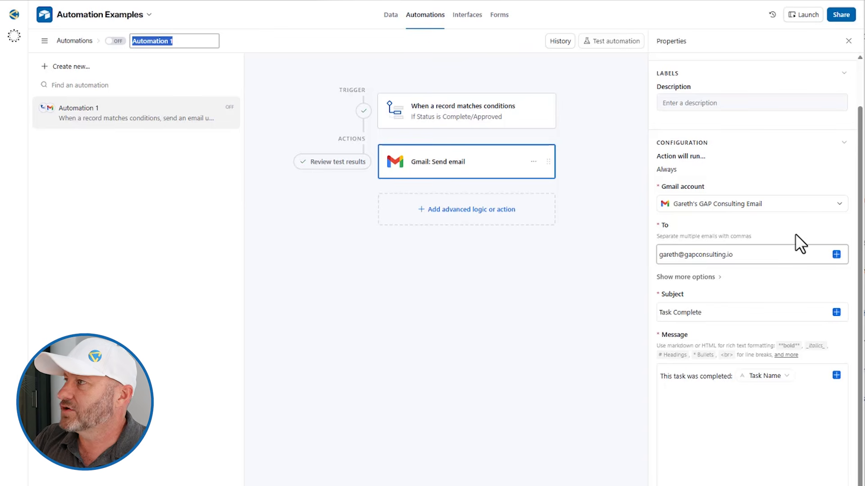
{"action": "left_click", "coordinate": [389, 16]}
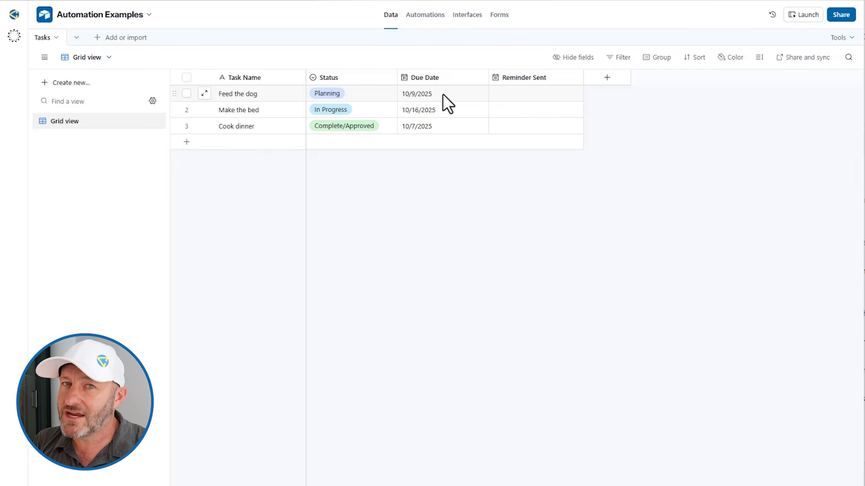
{"action": "left_click", "coordinate": [426, 16]}
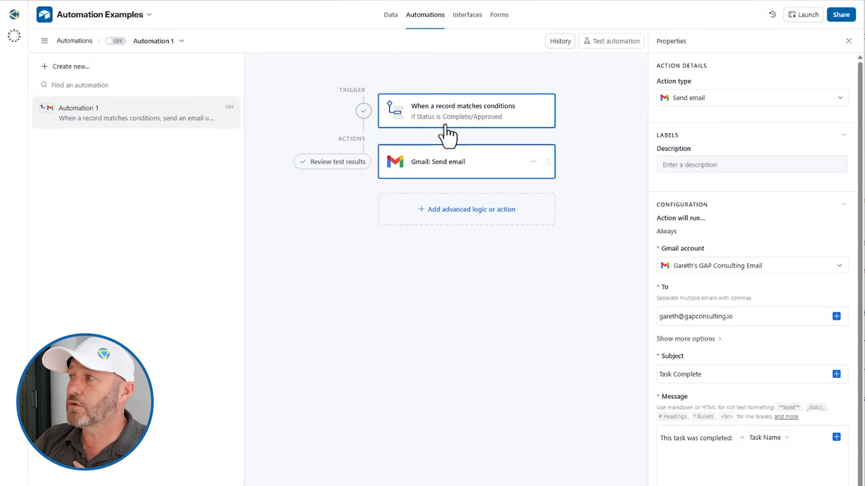
Change the Status condition to 'is not' Complete/Approved
{"action": "left_click", "coordinate": [447, 129]}
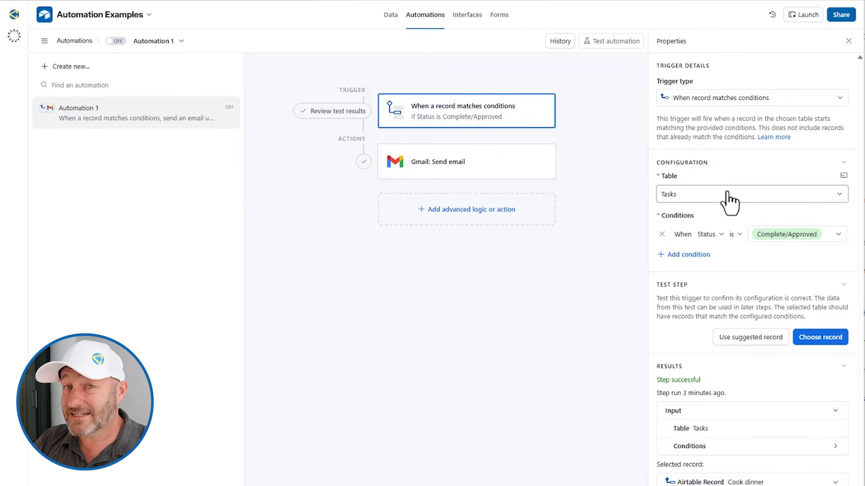
{"action": "left_click", "coordinate": [731, 235]}
{"action": "left_click", "coordinate": [761, 293]}
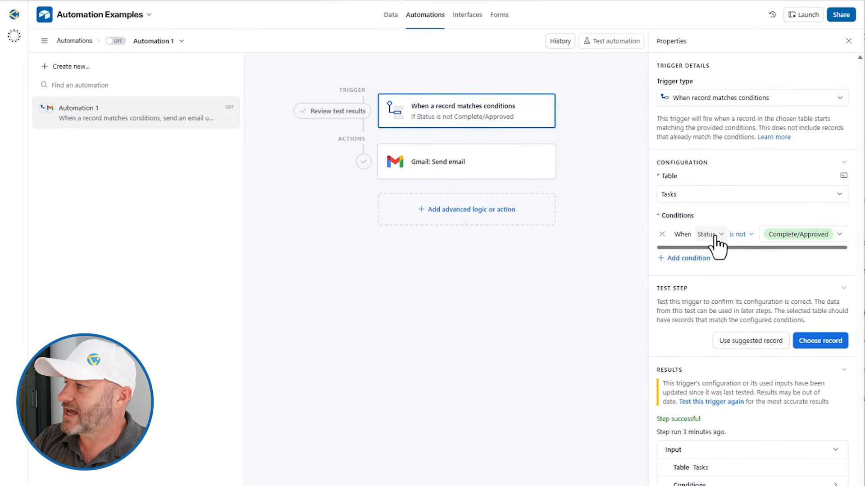
Add a second condition: Due Date is within
{"action": "left_click", "coordinate": [687, 258]}
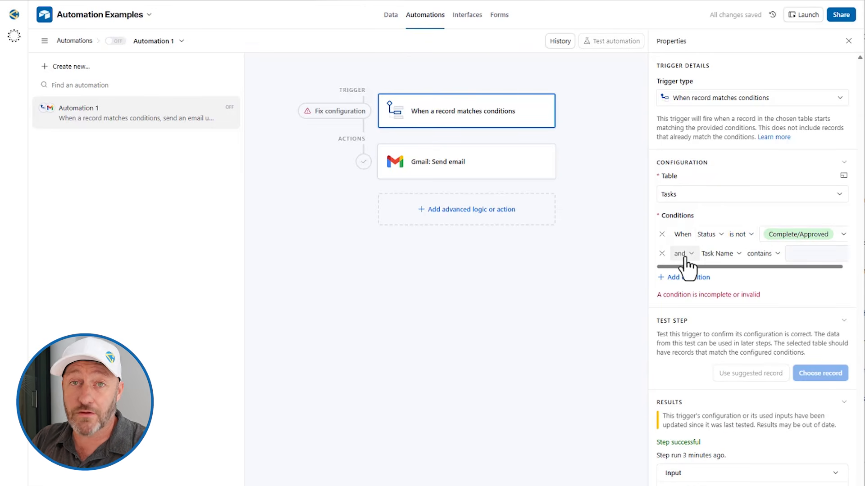
{"action": "left_click", "coordinate": [715, 255]}
{"action": "left_click", "coordinate": [737, 321]}
{"action": "left_click", "coordinate": [756, 262]}
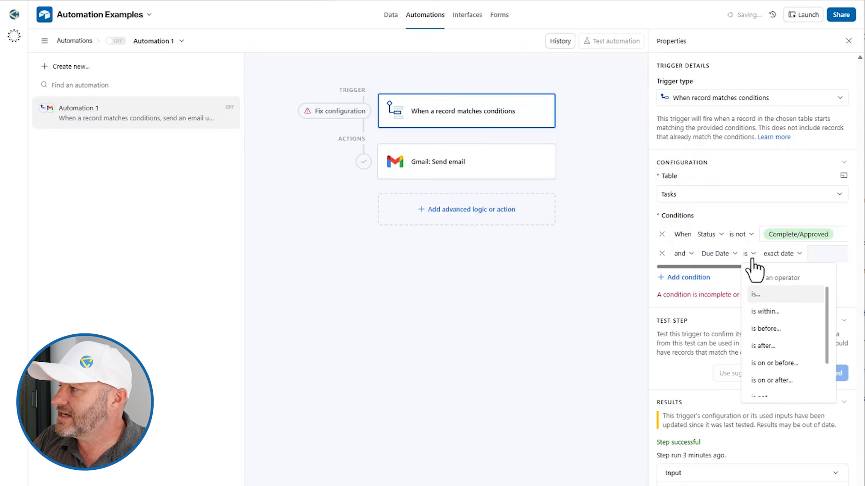
{"action": "left_click", "coordinate": [765, 311]}
Set the Due Date range to 'the next number of days' and widen the Properties panel
{"action": "left_click", "coordinate": [817, 251]}
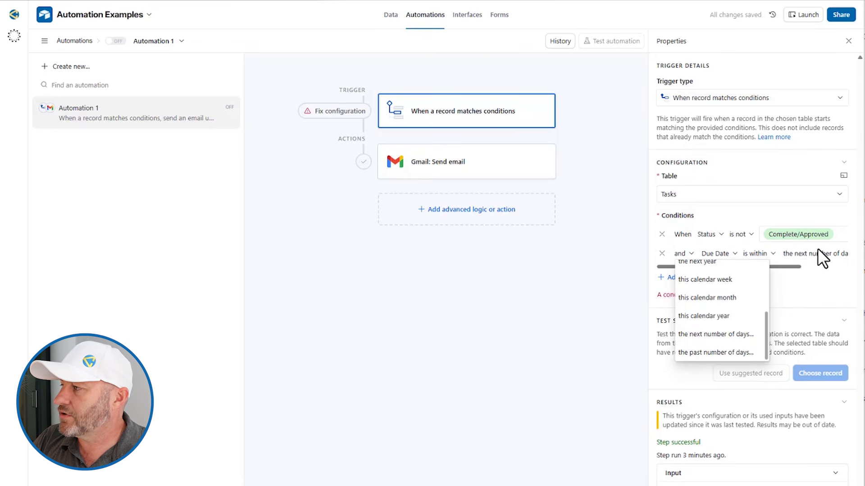
{"action": "left_click", "coordinate": [815, 254]}
{"action": "left_click", "coordinate": [815, 255]}
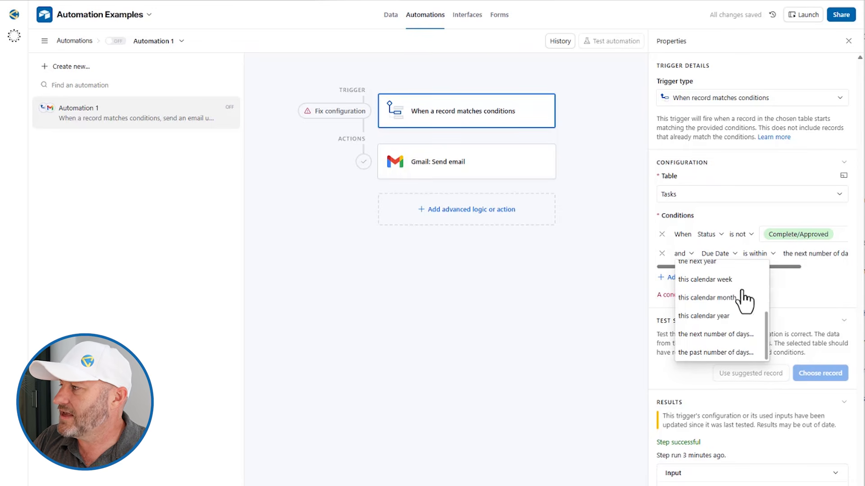
{"action": "scroll", "coordinate": [738, 300], "scroll_direction": "up", "scroll_amount": 3}
{"action": "scroll", "coordinate": [716, 319], "scroll_direction": "down", "scroll_amount": 2}
{"action": "scroll", "coordinate": [717, 319], "scroll_direction": "down", "scroll_amount": 2}
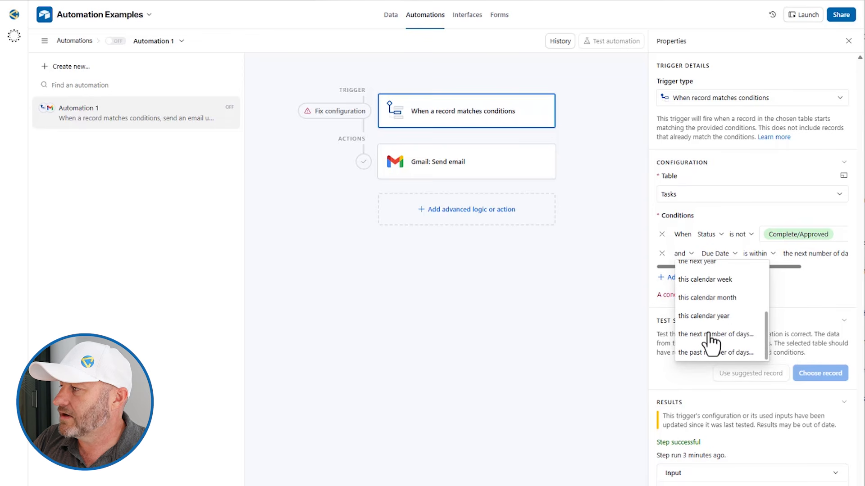
{"action": "left_click", "coordinate": [711, 333]}
{"action": "left_click_drag", "start_coordinate": [779, 266], "coordinate": [835, 267]}
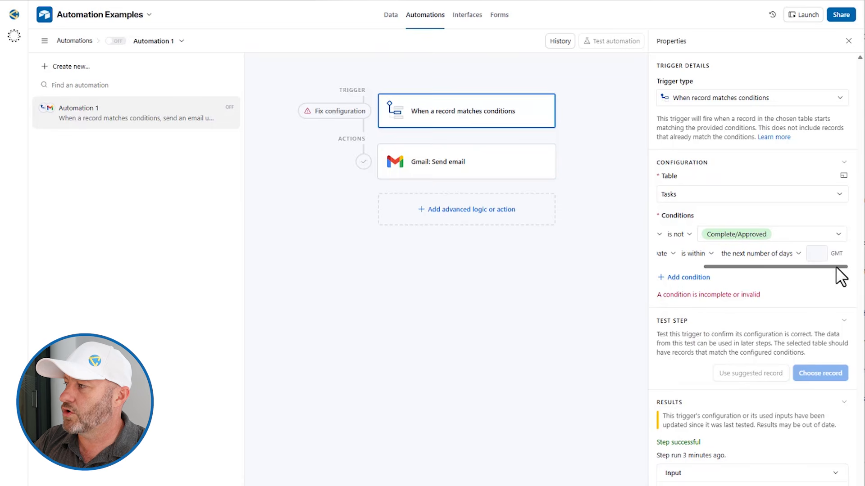
{"action": "left_click_drag", "start_coordinate": [648, 305], "coordinate": [469, 299]}
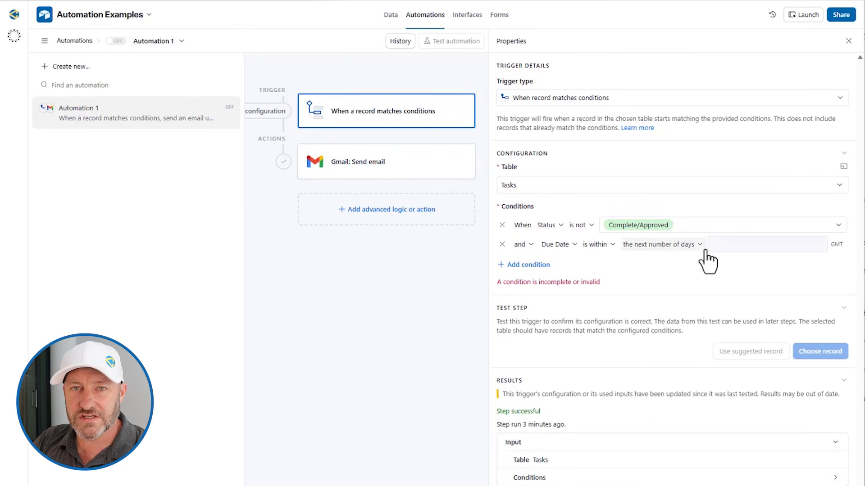
Enter 2 as the day count, then look for a matching test record; none match
{"action": "left_click", "coordinate": [792, 247]}
{"action": "type", "text": "2"}
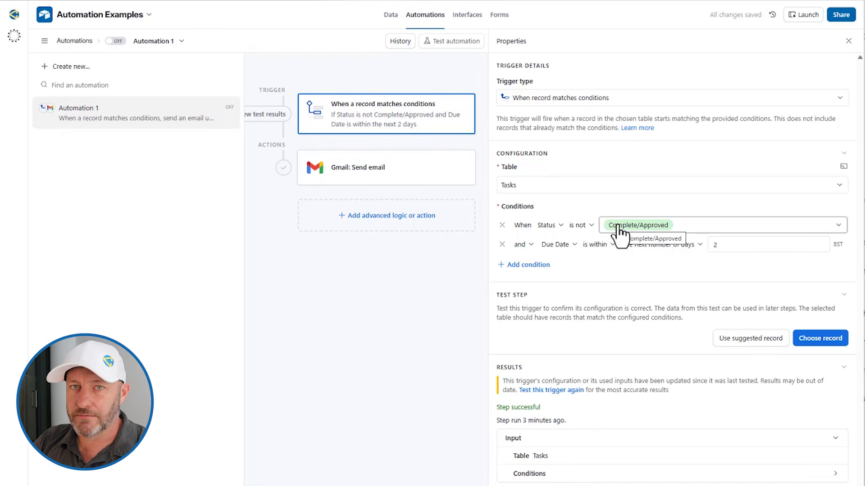
{"action": "left_click", "coordinate": [821, 336]}
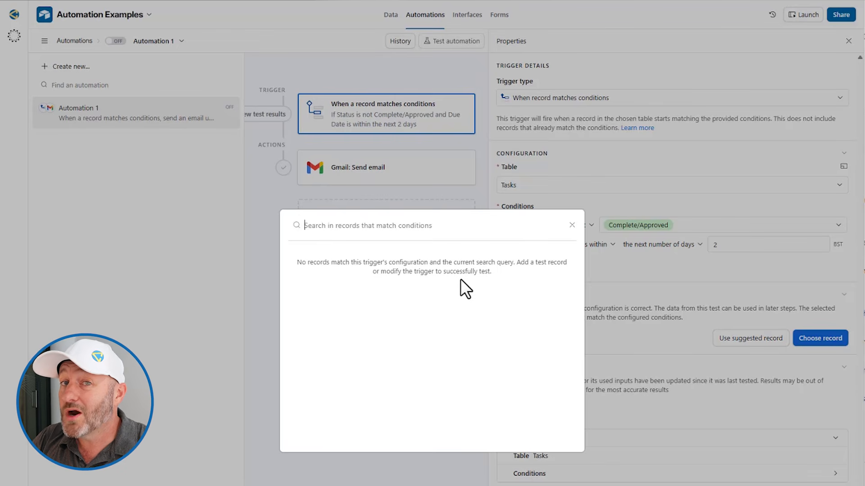
Set Make the bed's Due Date to 10/6/2025, then return to Automation 1's record picker
{"action": "left_click", "coordinate": [572, 224]}
{"action": "left_click", "coordinate": [382, 14]}
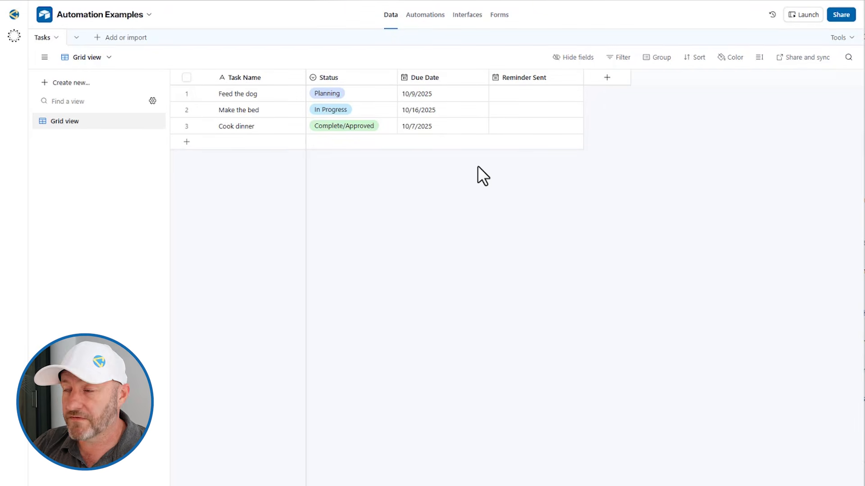
{"action": "left_click", "coordinate": [431, 94]}
{"action": "left_click", "coordinate": [425, 111]}
{"action": "left_click", "coordinate": [416, 110]}
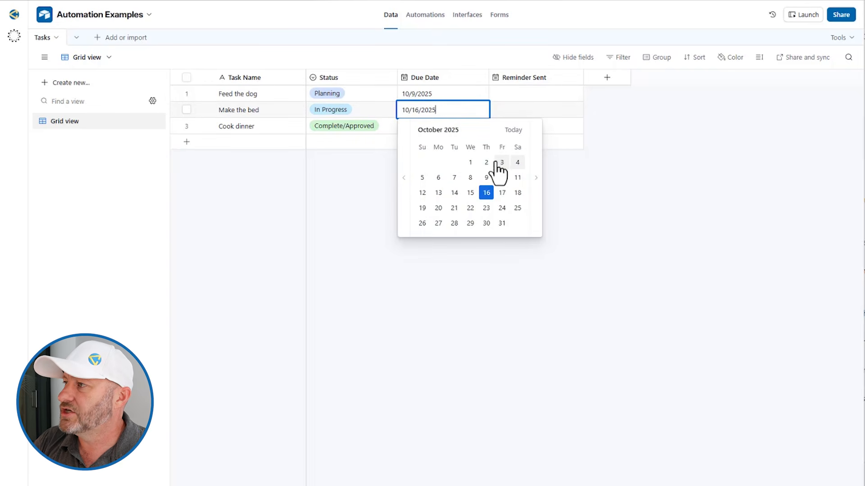
{"action": "left_click", "coordinate": [439, 178]}
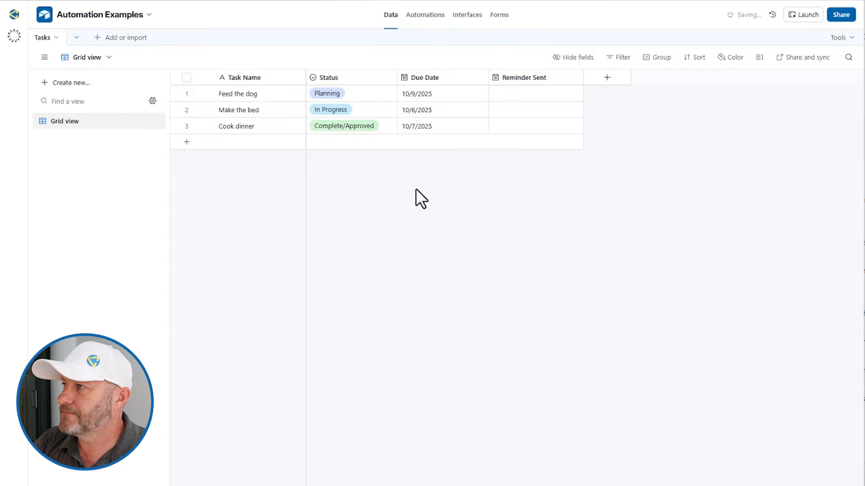
{"action": "left_click", "coordinate": [425, 15]}
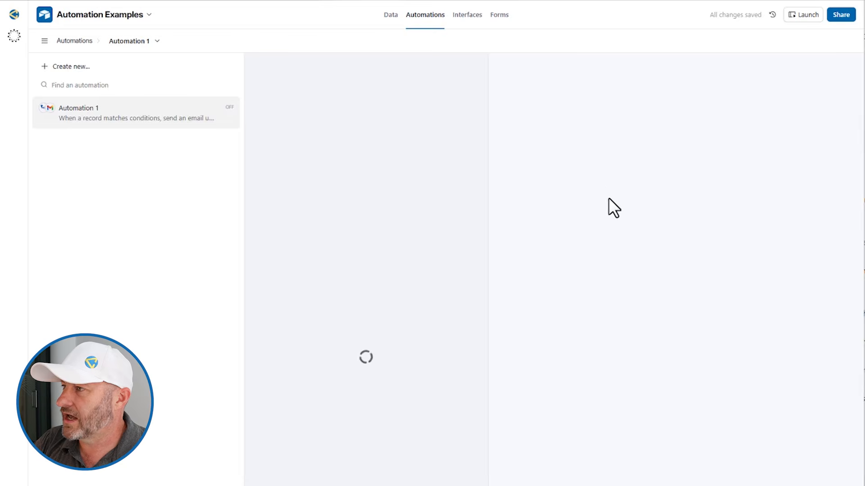
{"action": "left_click", "coordinate": [816, 338]}
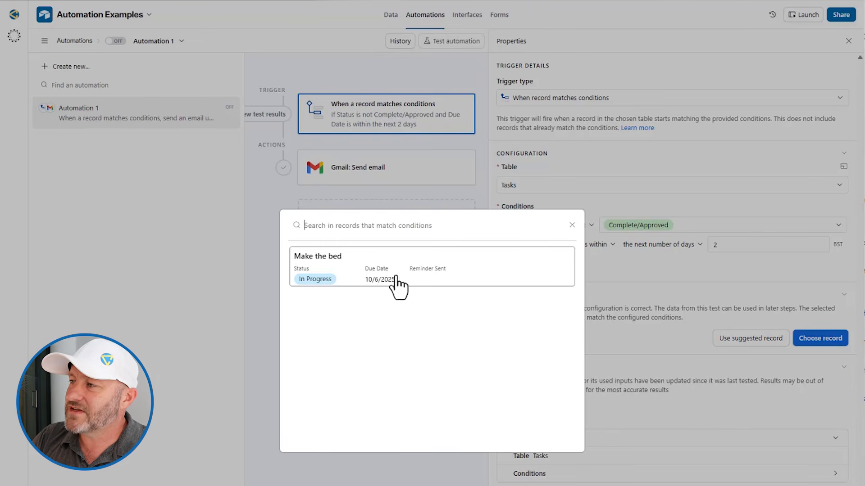
Choose the Make the bed record as the trigger's test record
{"action": "left_click", "coordinate": [402, 278]}
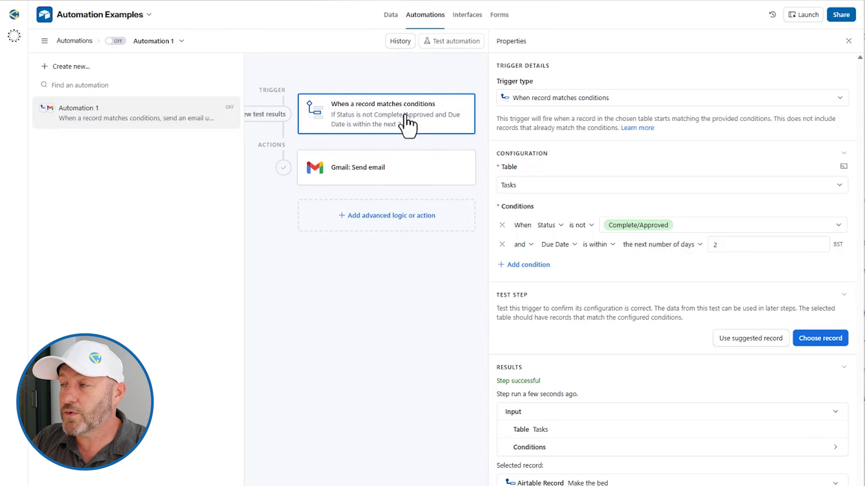
{"action": "left_click", "coordinate": [394, 172]}
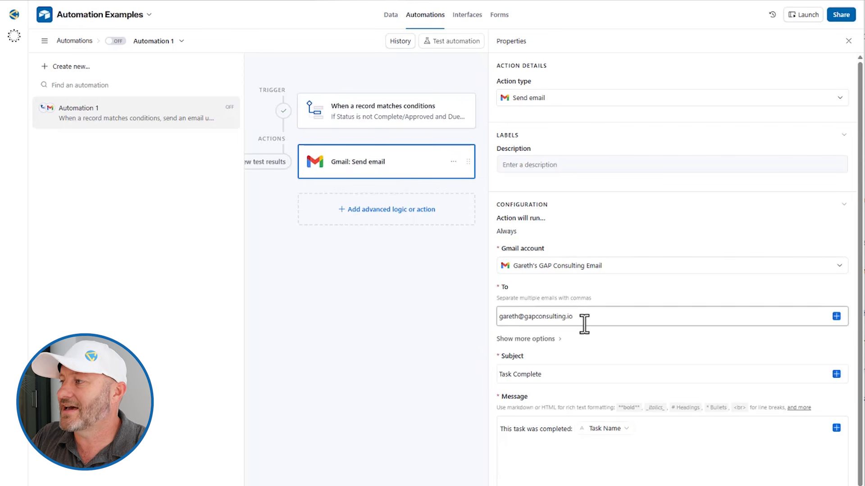
{"action": "left_click", "coordinate": [540, 377]}
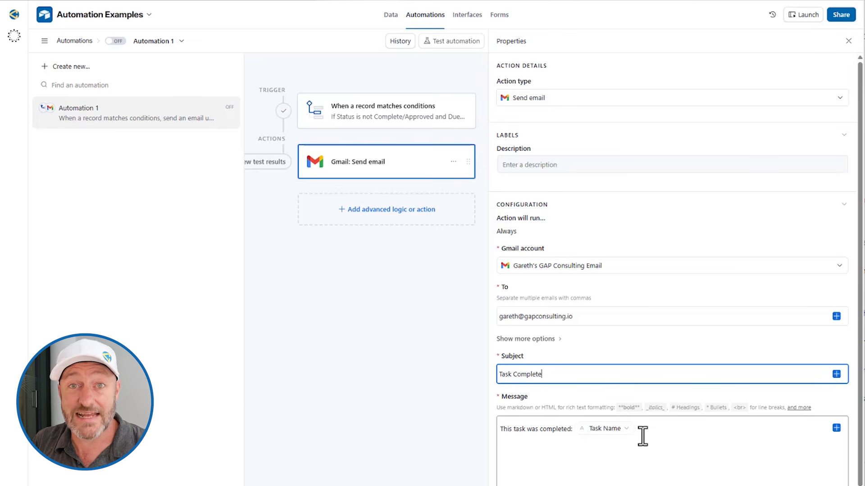
{"action": "left_click", "coordinate": [628, 241]}
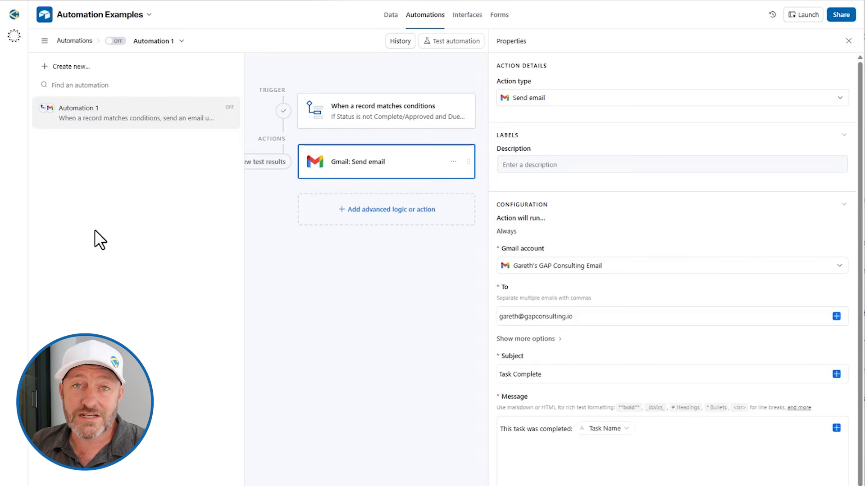
{"action": "left_click", "coordinate": [70, 66]}
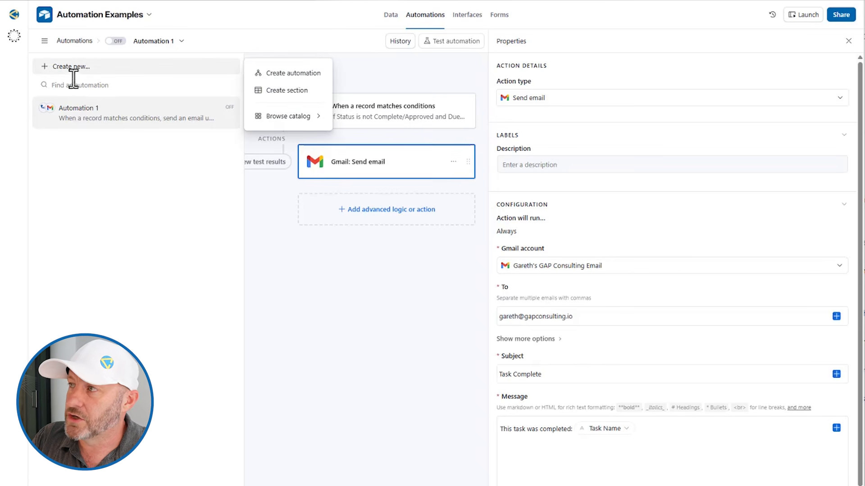
Create a new automation with an 'At a scheduled time' trigger
{"action": "left_click", "coordinate": [295, 74]}
{"action": "left_click", "coordinate": [563, 166]}
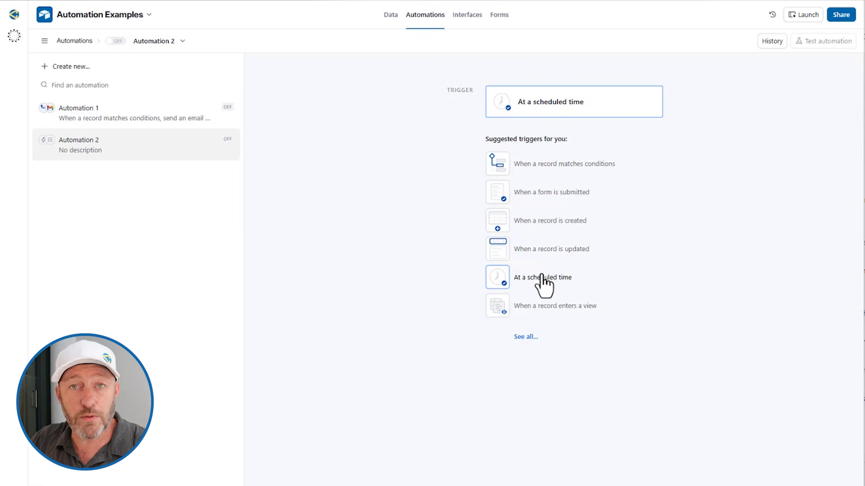
{"action": "left_click", "coordinate": [544, 284]}
Schedule it to repeat every 1 week on Monday at 8:00am
{"action": "left_click", "coordinate": [551, 177]}
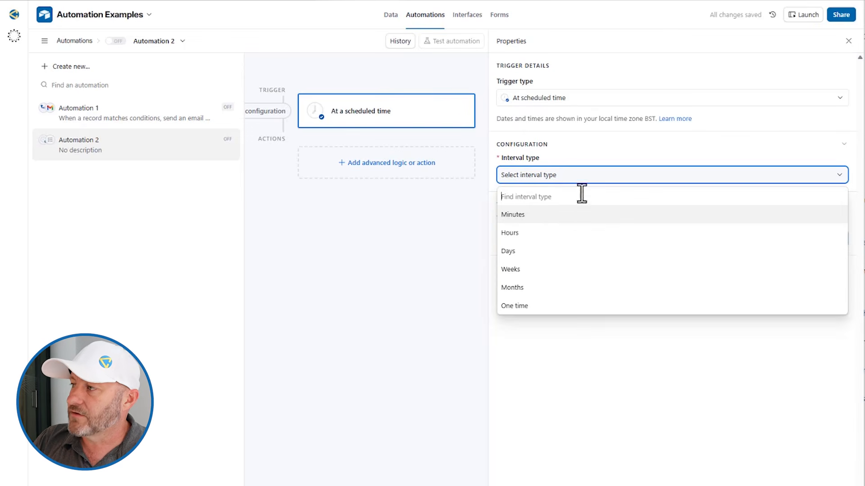
{"action": "left_click", "coordinate": [535, 270]}
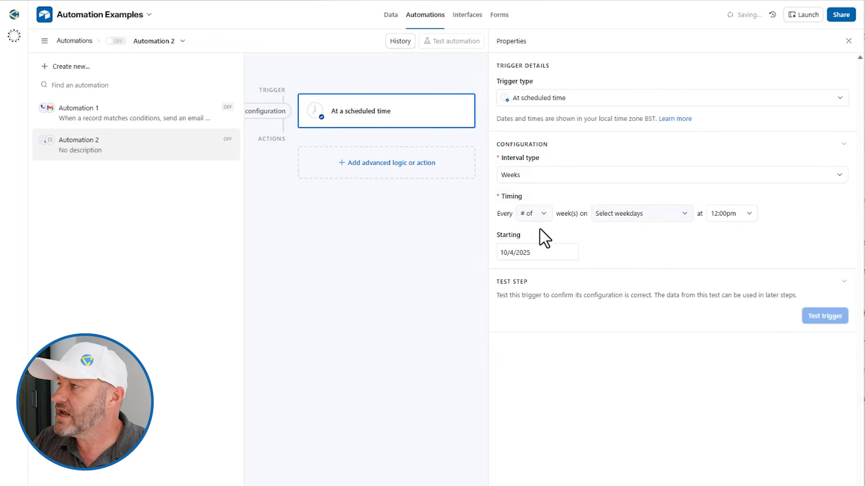
{"action": "left_click", "coordinate": [539, 215]}
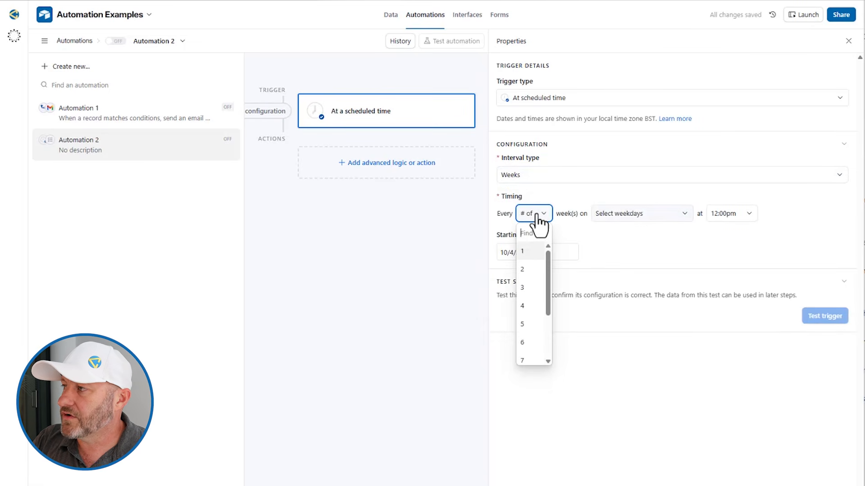
{"action": "left_click", "coordinate": [541, 252]}
{"action": "left_click", "coordinate": [620, 217]}
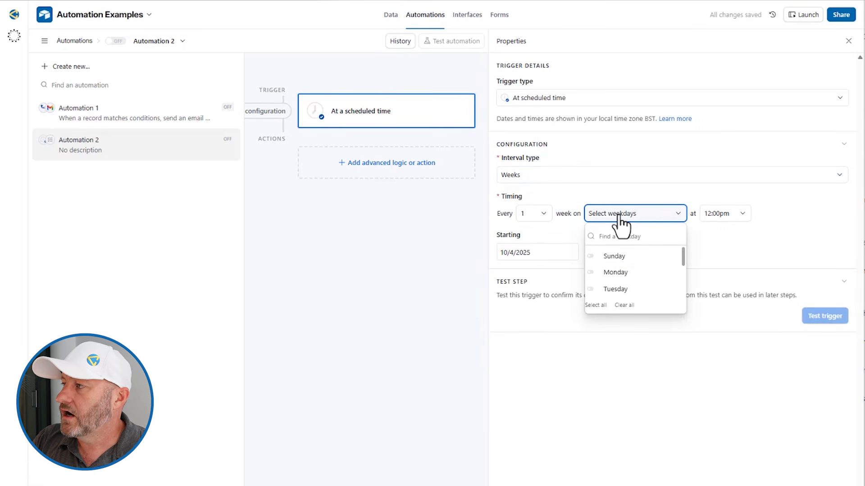
{"action": "left_click", "coordinate": [613, 273]}
{"action": "left_click", "coordinate": [725, 230]}
{"action": "left_click", "coordinate": [725, 214]}
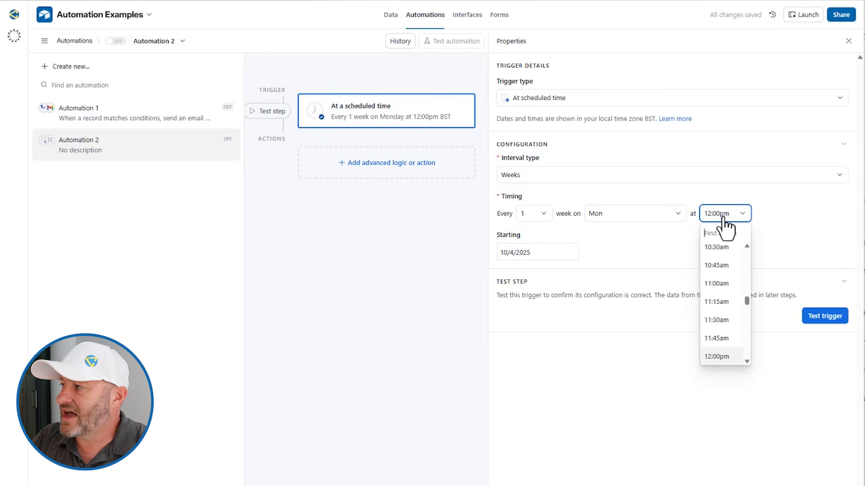
{"action": "scroll", "coordinate": [711, 316], "scroll_direction": "down", "scroll_amount": 1}
{"action": "scroll", "coordinate": [709, 307], "scroll_direction": "up", "scroll_amount": 5}
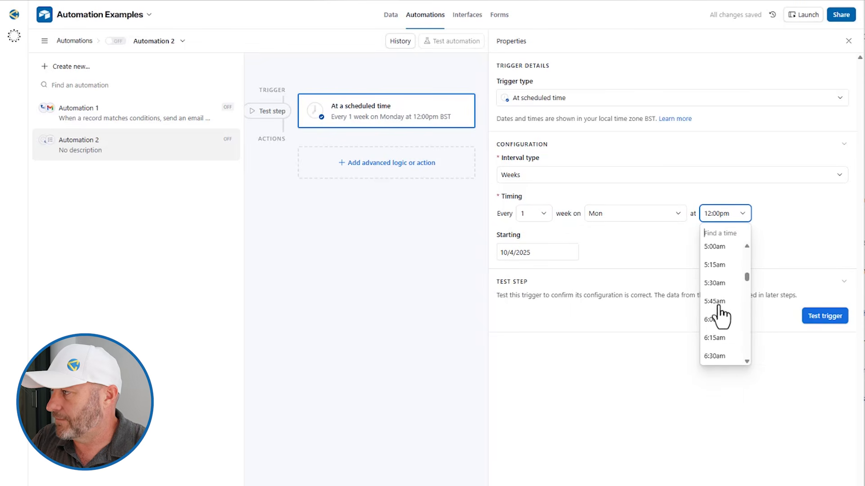
{"action": "left_click", "coordinate": [715, 323]}
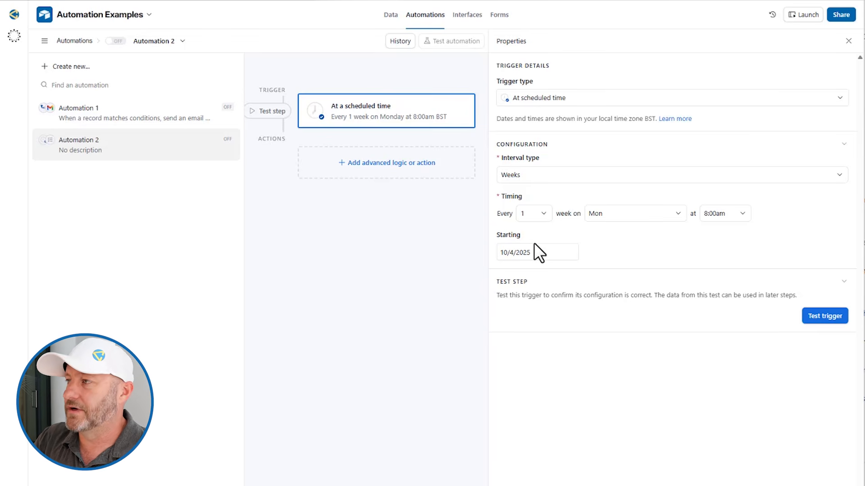
{"action": "left_click", "coordinate": [429, 164]}
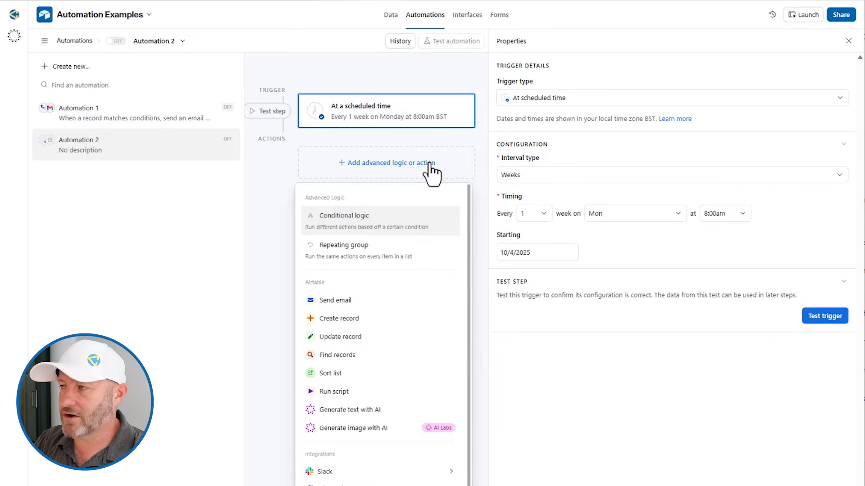
Add a Find records action on the Tasks table that searches by condition
{"action": "left_click", "coordinate": [347, 358]}
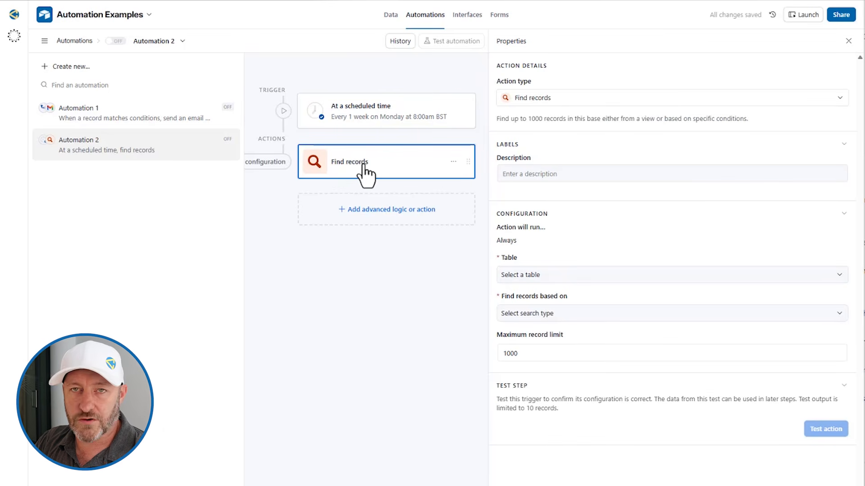
{"action": "left_click", "coordinate": [518, 276]}
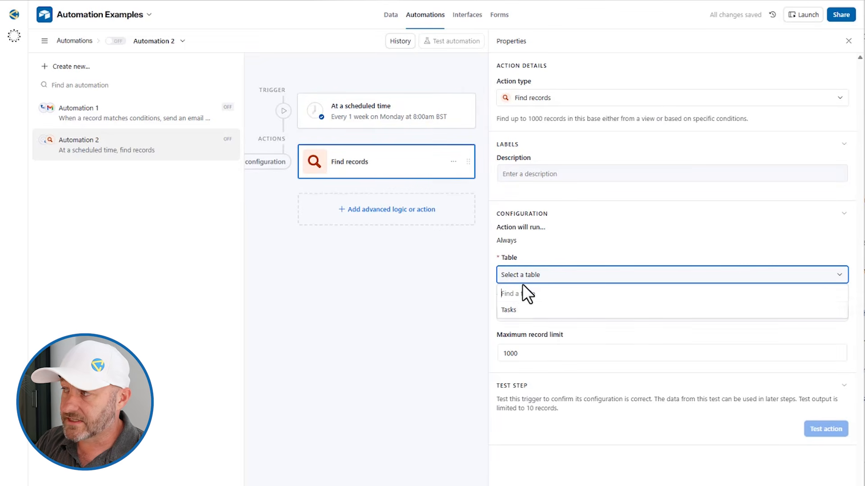
{"action": "left_click", "coordinate": [523, 311]}
{"action": "left_click", "coordinate": [536, 316]}
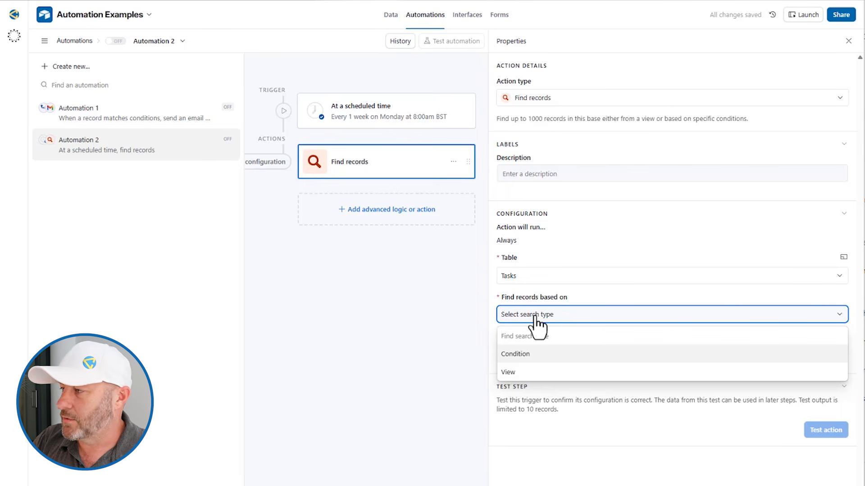
{"action": "left_click", "coordinate": [530, 355]}
Add the condition Status is not Complete/Approved, removing the extra empty condition row
{"action": "left_click", "coordinate": [528, 354]}
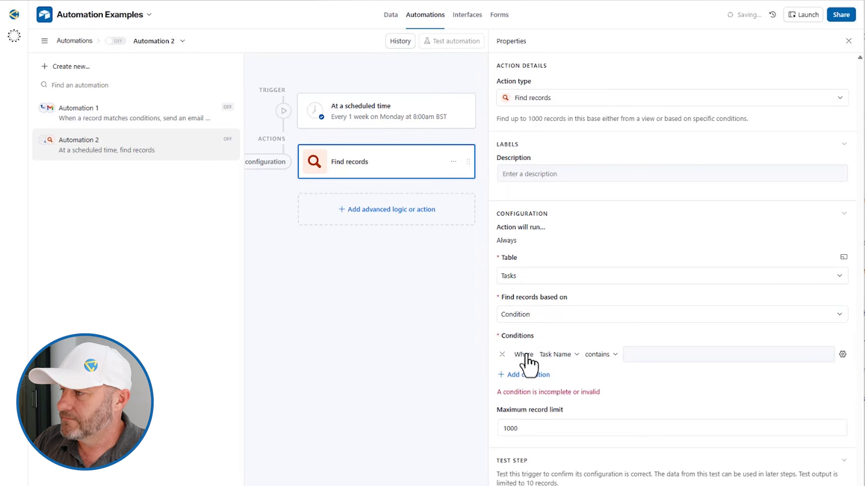
{"action": "left_click", "coordinate": [557, 355]}
{"action": "left_click", "coordinate": [569, 404]}
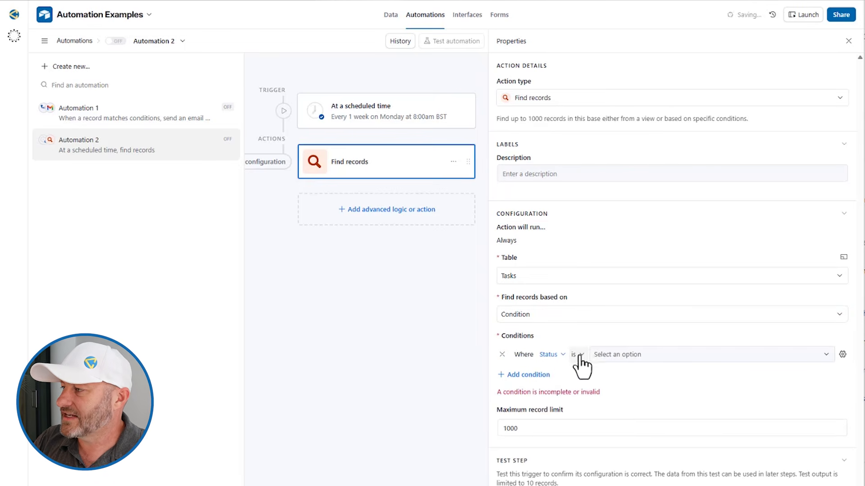
{"action": "left_click", "coordinate": [582, 355]}
{"action": "left_click", "coordinate": [594, 411]}
{"action": "left_click", "coordinate": [622, 356]}
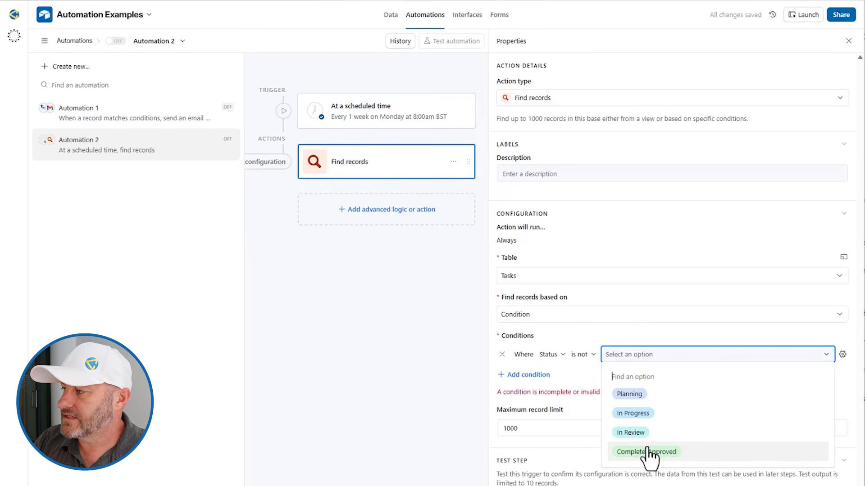
{"action": "left_click", "coordinate": [647, 455]}
{"action": "left_click", "coordinate": [520, 375]}
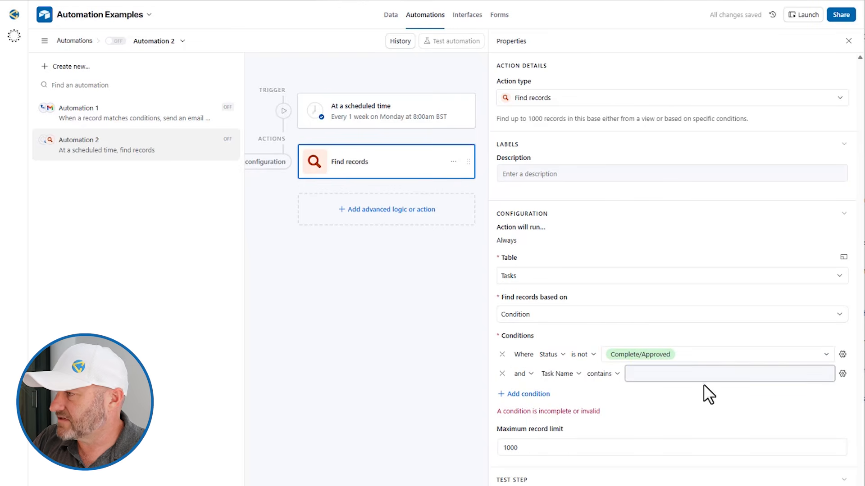
{"action": "left_click", "coordinate": [501, 374]}
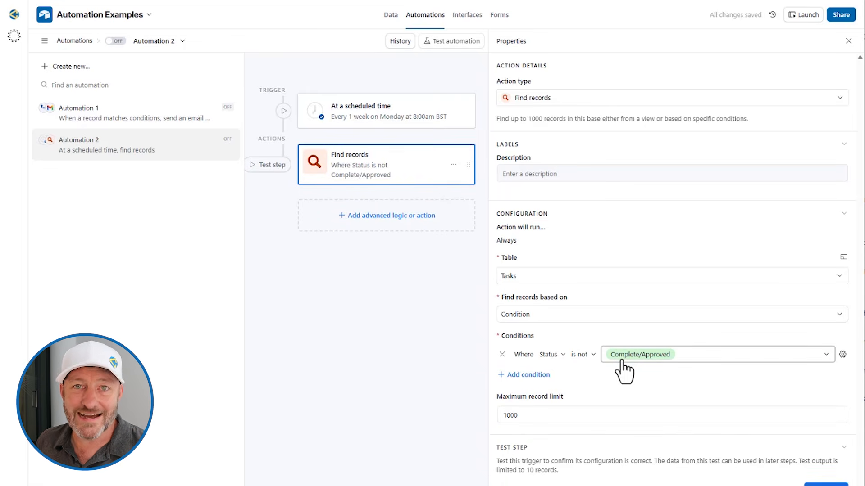
Test Find records, confirming it returns Make the bed and Feed the dog
{"action": "left_click", "coordinate": [819, 435]}
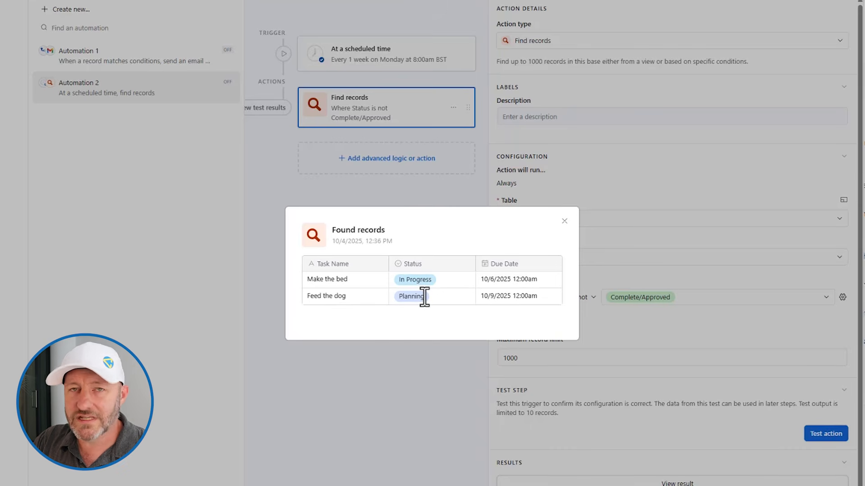
{"action": "left_click", "coordinate": [564, 221]}
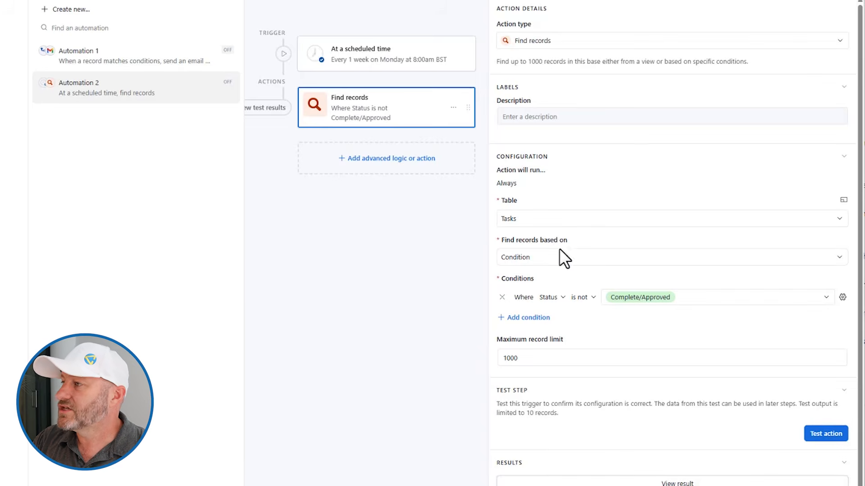
{"action": "left_click", "coordinate": [369, 168]}
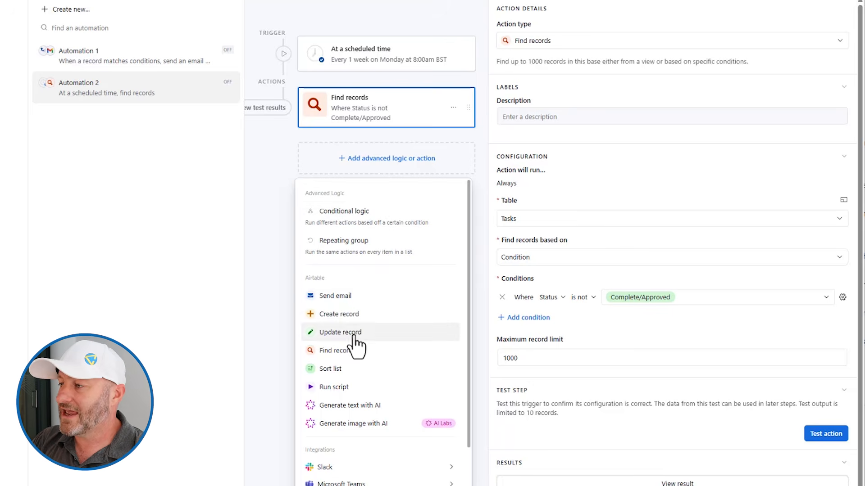
Add a Gmail Send email action to Automation 2
{"action": "scroll", "coordinate": [352, 428], "scroll_direction": "down", "scroll_amount": 2}
{"action": "scroll", "coordinate": [352, 428], "scroll_direction": "down", "scroll_amount": 2}
{"action": "mouse_move", "coordinate": [347, 403]}
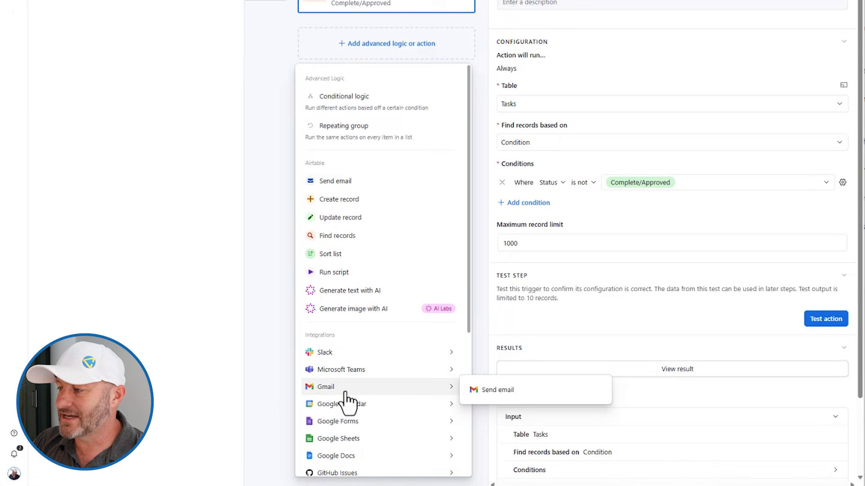
{"action": "left_click", "coordinate": [484, 388]}
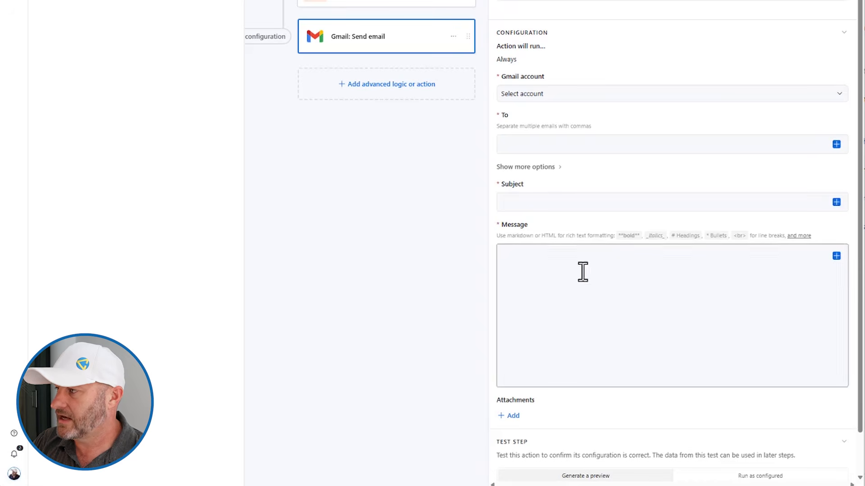
Fill in the recipient address, sending Gmail account and subject 'Weekly Digest'
{"action": "left_click", "coordinate": [534, 145]}
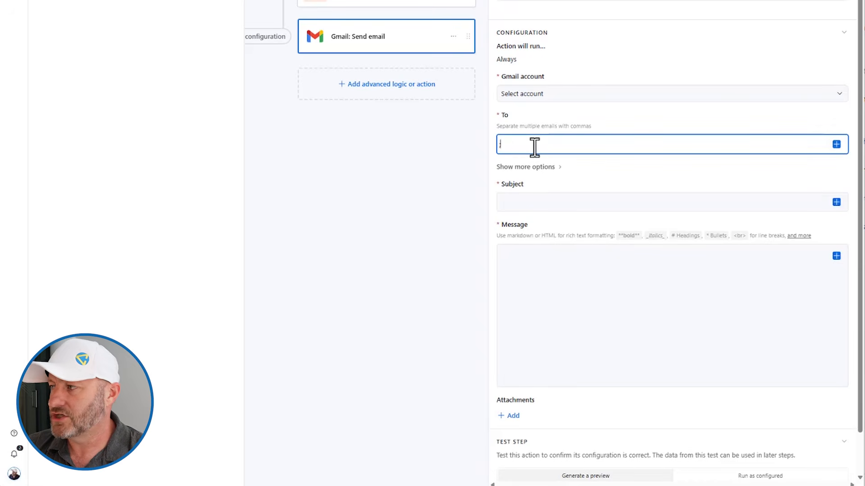
{"action": "key", "text": "ctrl+v"}
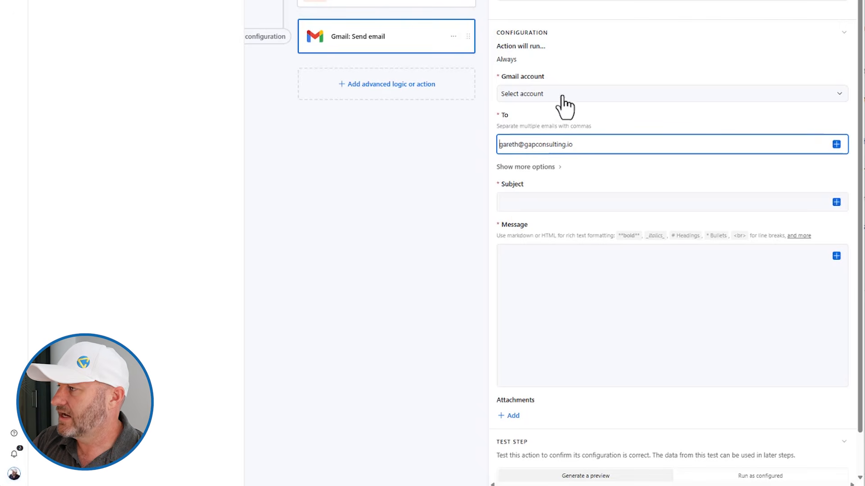
{"action": "left_click", "coordinate": [572, 93]}
{"action": "left_click", "coordinate": [525, 133]}
{"action": "left_click", "coordinate": [533, 202]}
{"action": "type", "text": "Weekly Digest"}
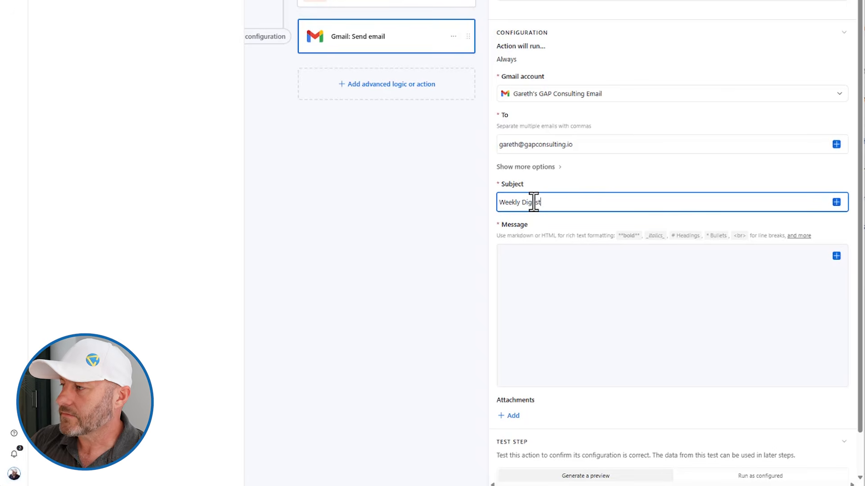
{"action": "left_click", "coordinate": [726, 292]}
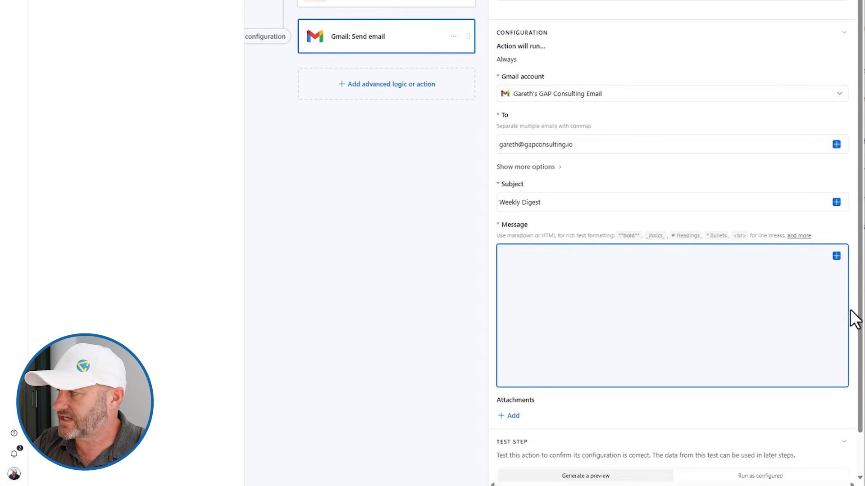
{"action": "left_click", "coordinate": [836, 256]}
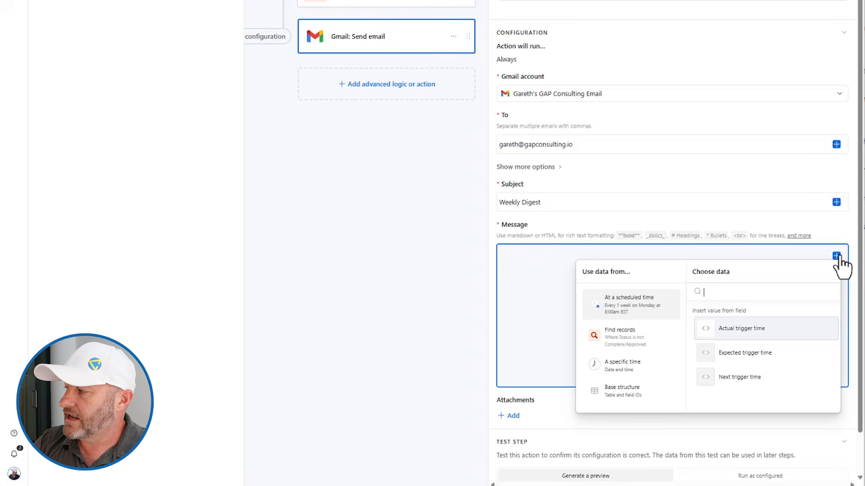
Insert the found records as a list showing Task Name, Status and Due Date
{"action": "left_click", "coordinate": [626, 352]}
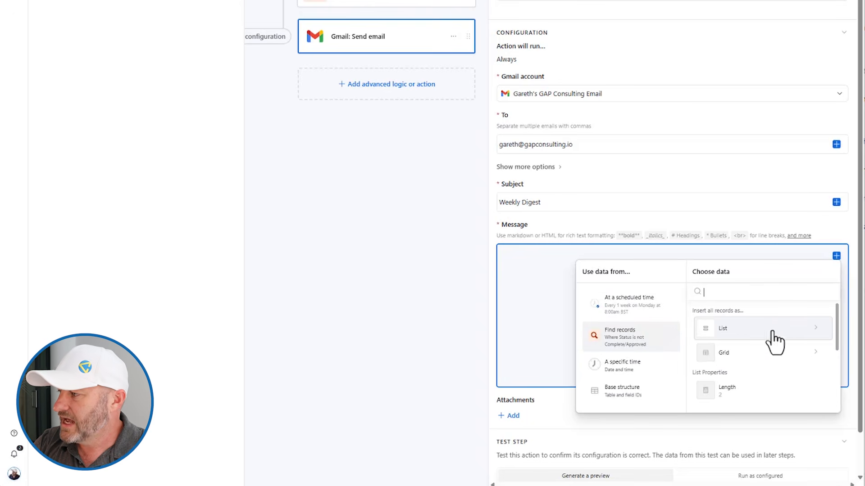
{"action": "scroll", "coordinate": [752, 353], "scroll_direction": "down", "scroll_amount": 1}
{"action": "scroll", "coordinate": [750, 356], "scroll_direction": "up", "scroll_amount": 2}
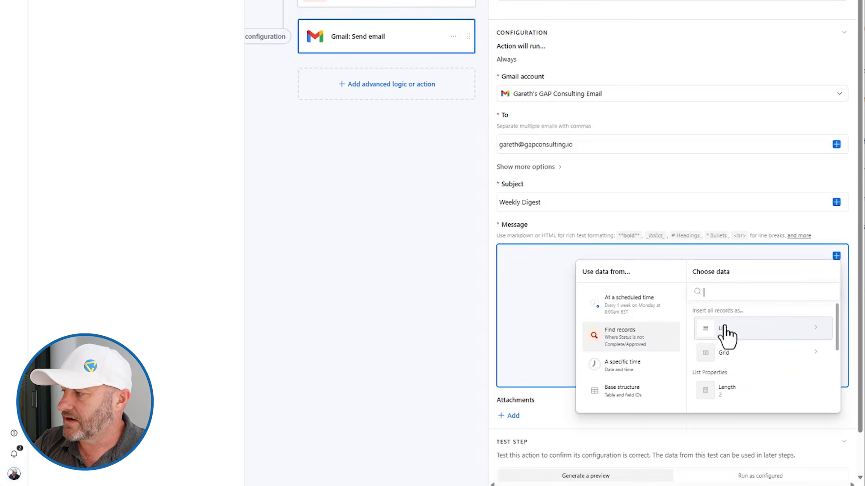
{"action": "left_click", "coordinate": [726, 331]}
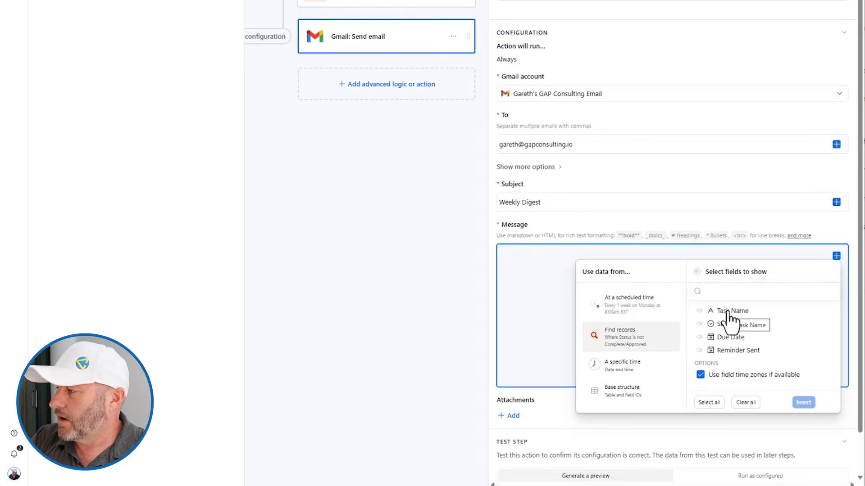
{"action": "left_click", "coordinate": [727, 313]}
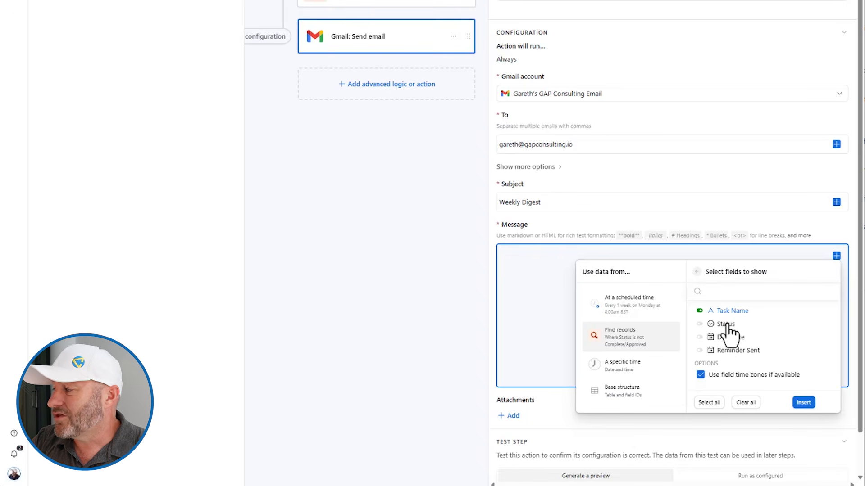
{"action": "left_click", "coordinate": [726, 326]}
{"action": "left_click", "coordinate": [729, 338]}
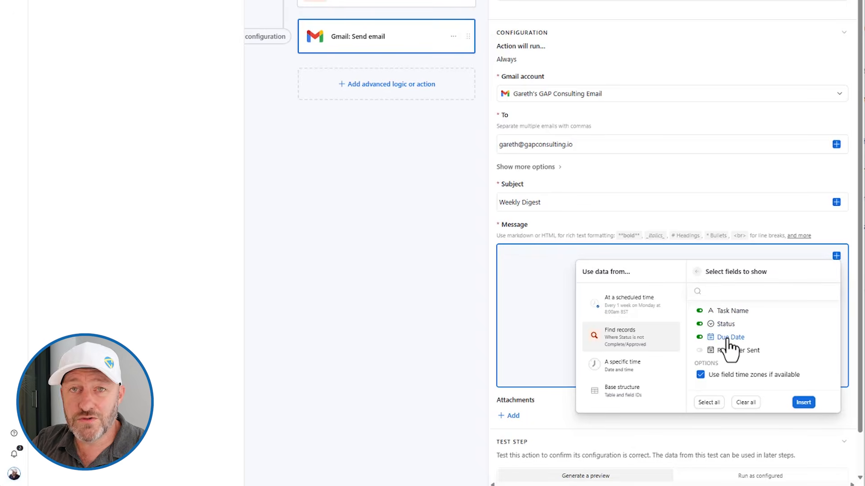
{"action": "left_click", "coordinate": [803, 402]}
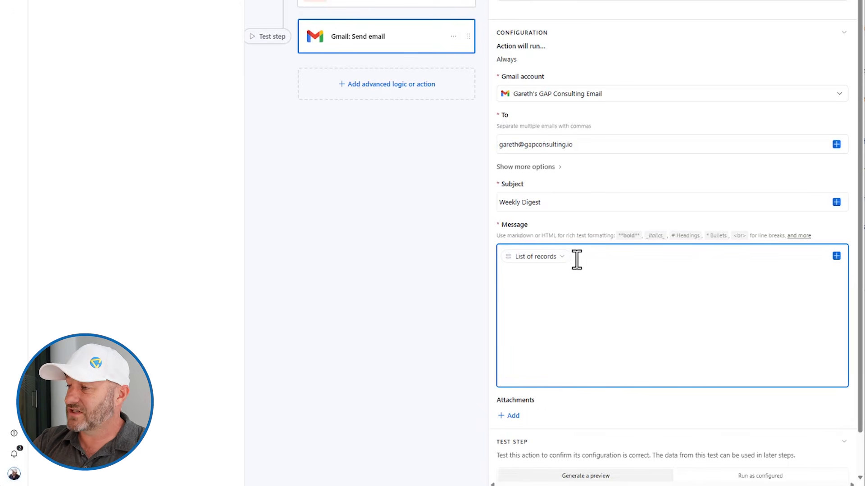
Add the intro line "Here's the weekly digest of incomplete tasks" above the record list
{"action": "key", "text": "Left"}
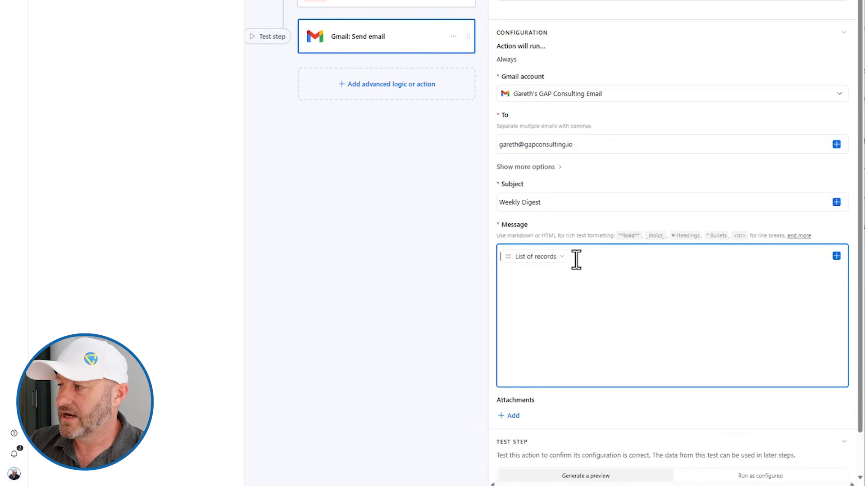
{"action": "key", "text": "Return"}
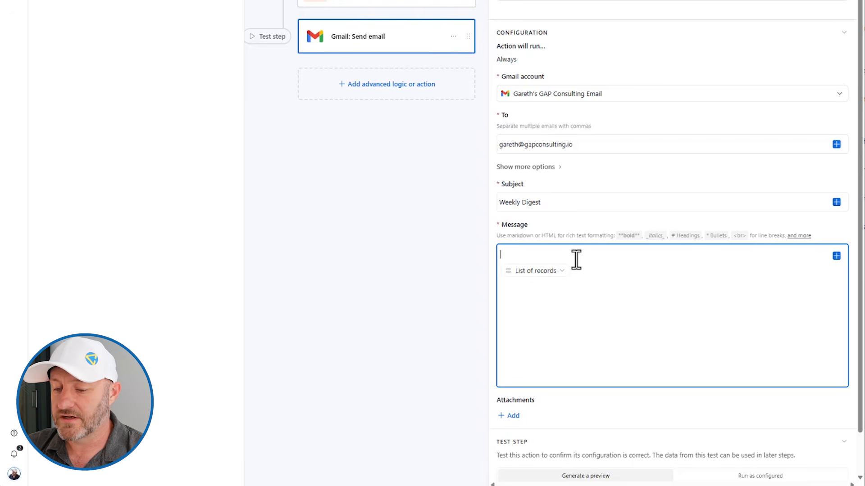
{"action": "type", "text": "Here's the we"}
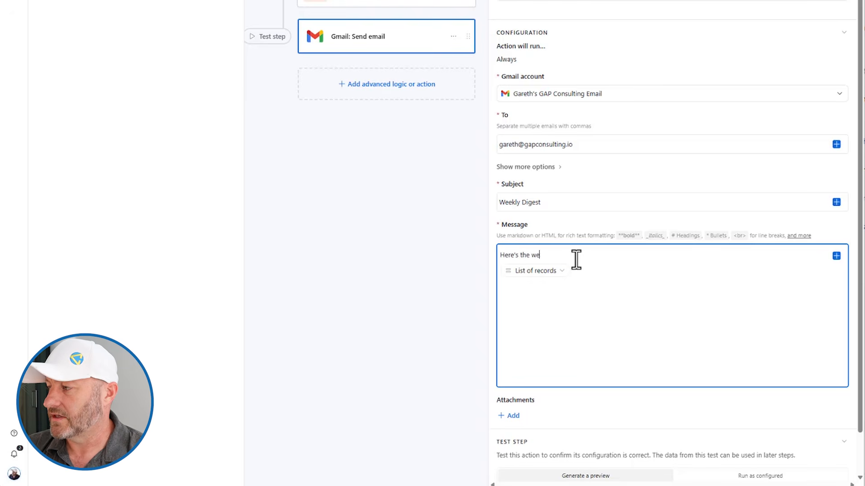
{"action": "type", "text": "ekly digest of un"}
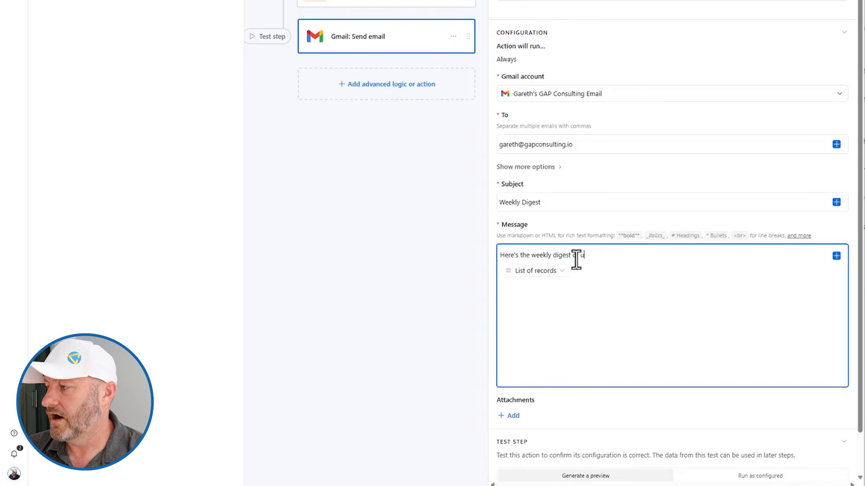
{"action": "key", "text": "BackSpace"}
{"action": "key", "text": "BackSpace"}
{"action": "type", "text": "incom"}
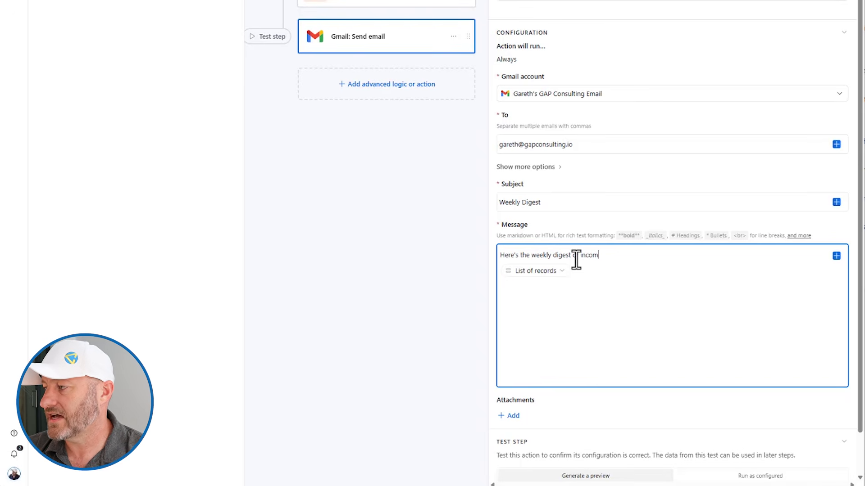
{"action": "type", "text": "plete tasks"}
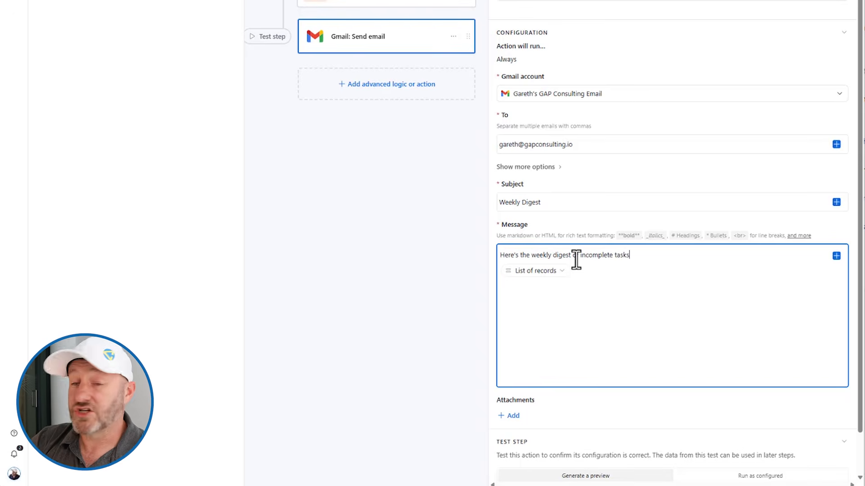
{"action": "scroll", "coordinate": [617, 386], "scroll_direction": "down", "scroll_amount": 1}
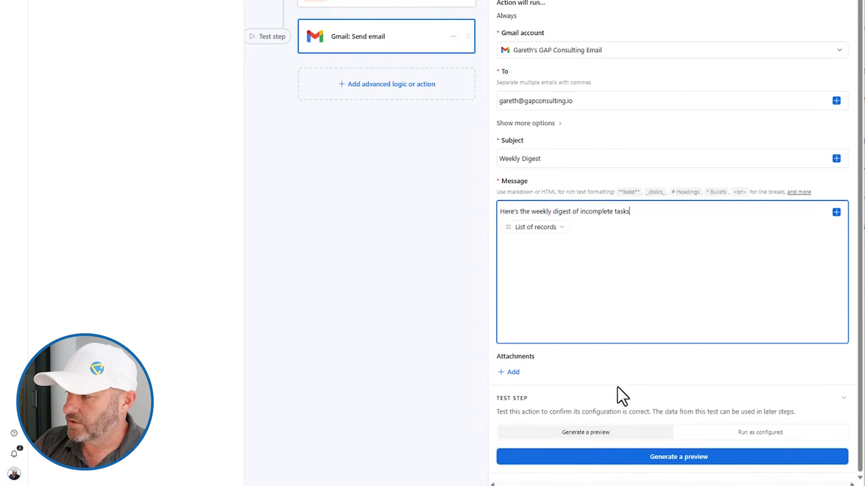
Preview the Weekly Digest email, then open the inserted record list's layout options
{"action": "left_click", "coordinate": [613, 456]}
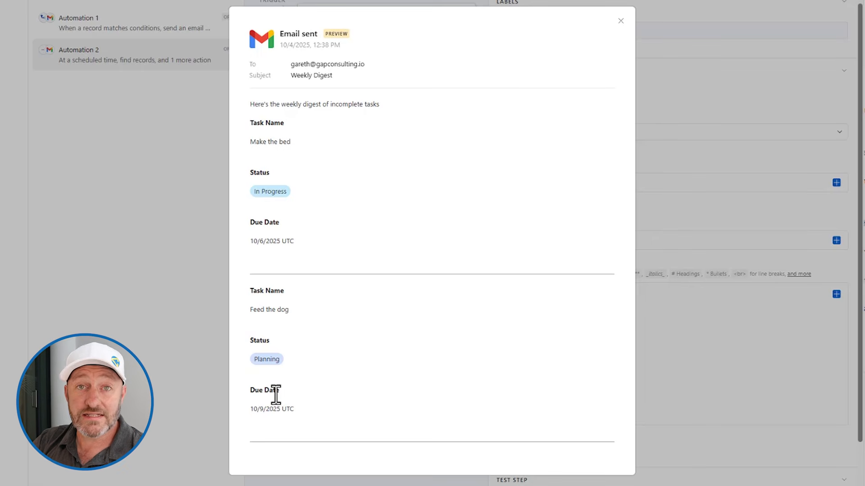
{"action": "left_click", "coordinate": [622, 21]}
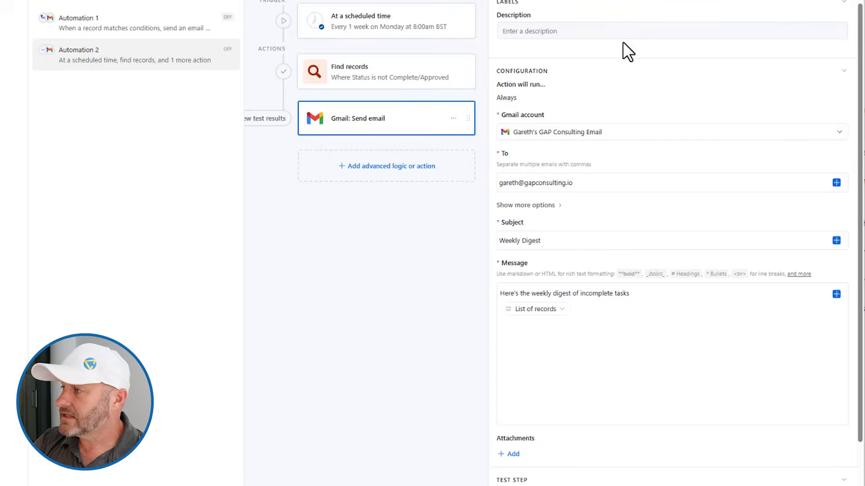
{"action": "left_click", "coordinate": [561, 309]}
{"action": "mouse_move", "coordinate": [538, 354]}
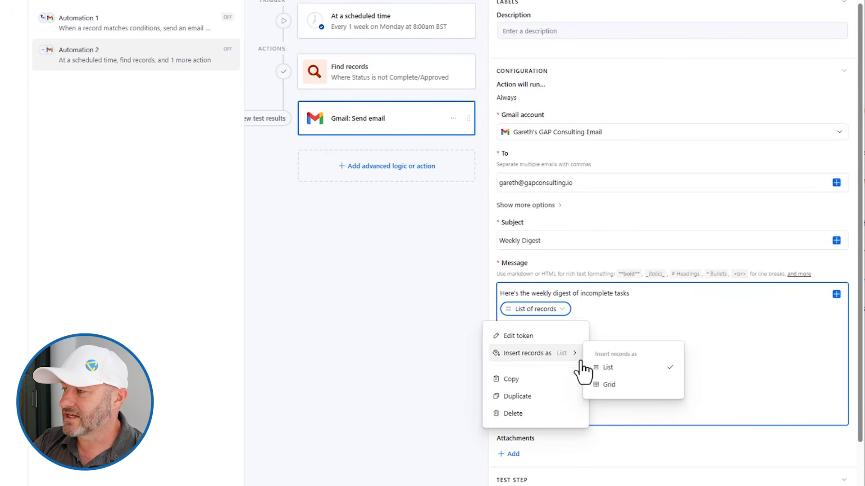
Switch the inserted records to Grid layout and generate a fresh email preview
{"action": "left_click", "coordinate": [606, 384]}
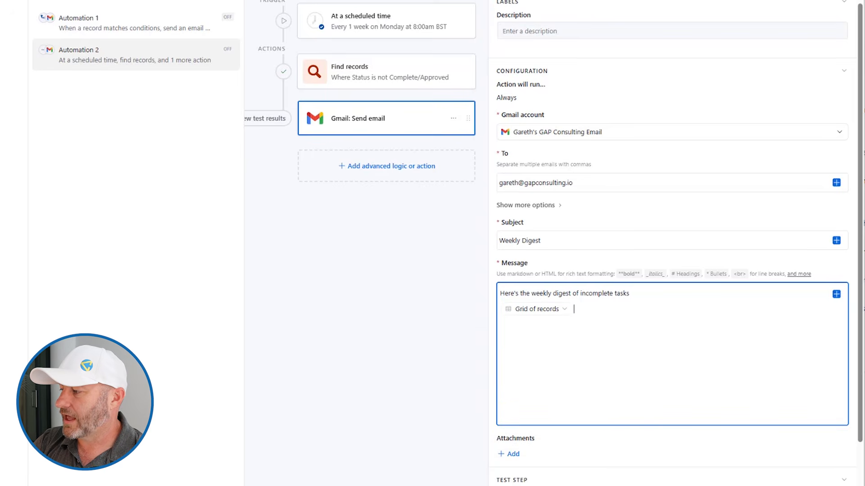
{"action": "left_click", "coordinate": [587, 449]}
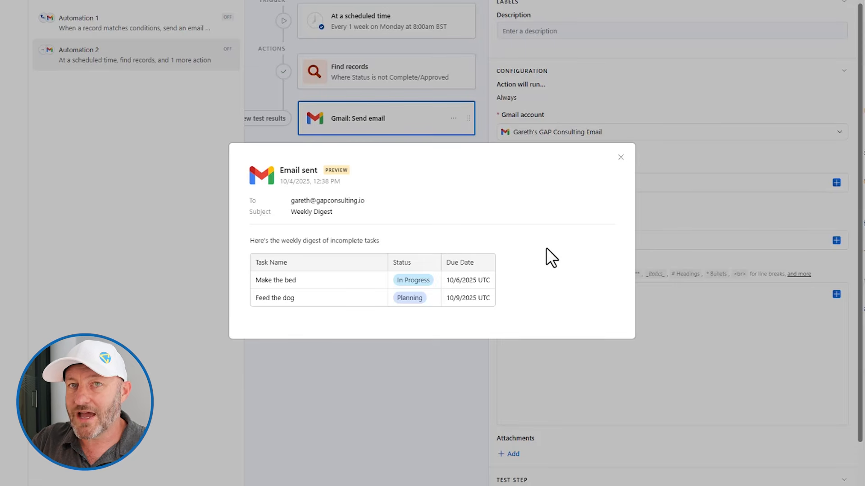
Close the preview and open Automation 1's 'When a record matches conditions' trigger
{"action": "left_click", "coordinate": [620, 157]}
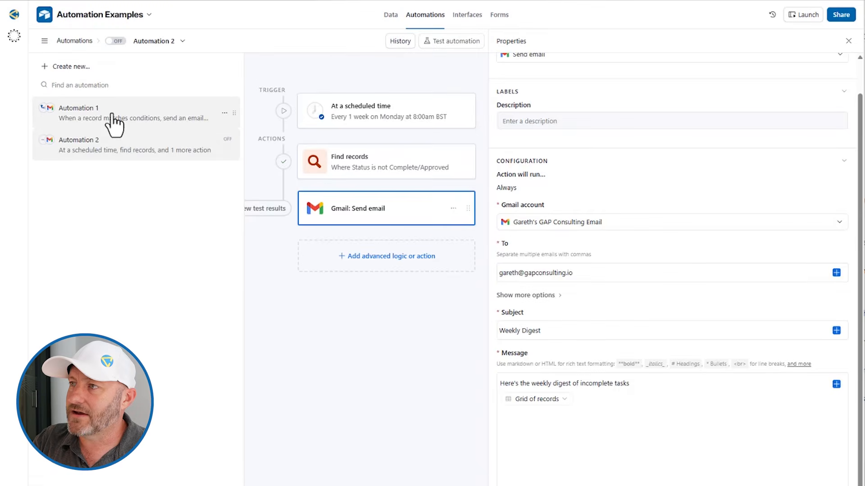
{"action": "left_click", "coordinate": [111, 116]}
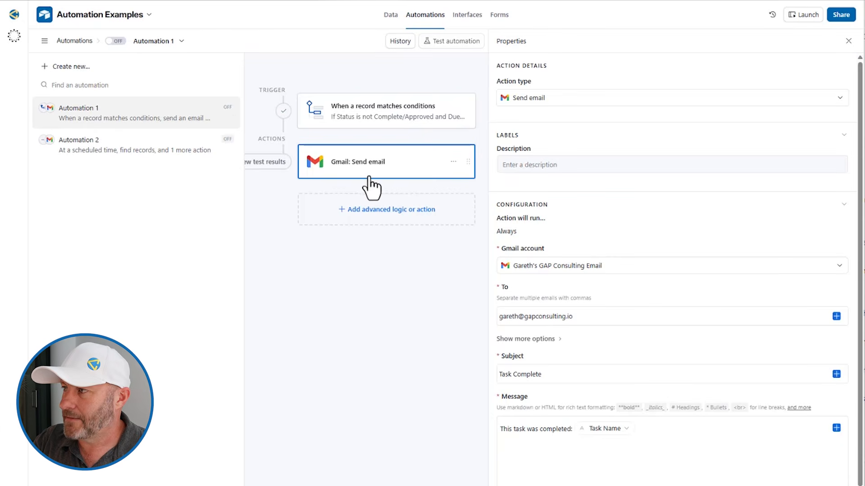
{"action": "left_click", "coordinate": [378, 127]}
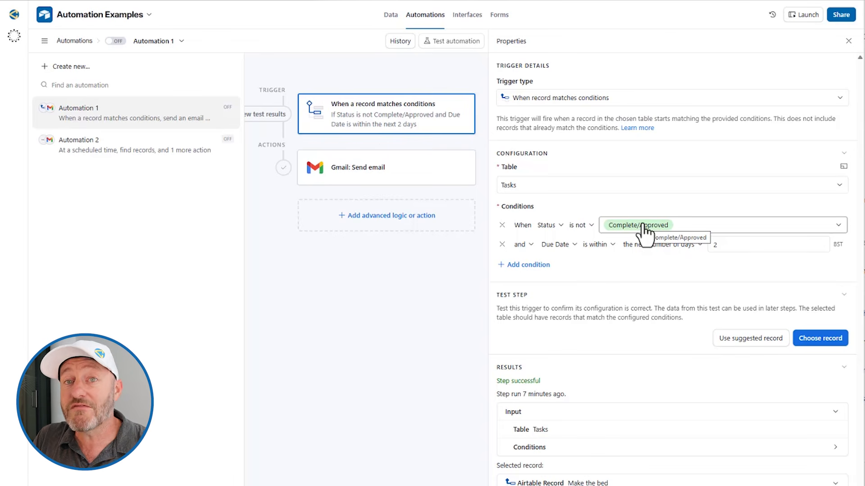
Add a third trigger condition to Automation 1: Reminder Sent is empty
{"action": "left_click", "coordinate": [528, 265]}
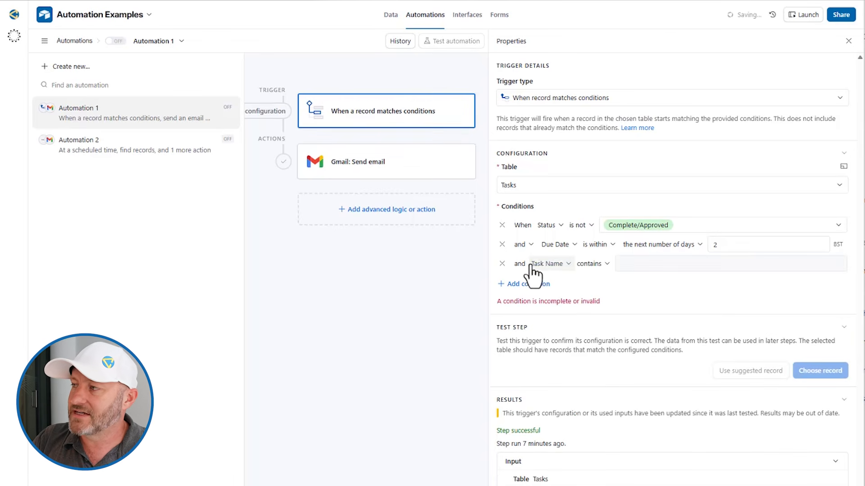
{"action": "left_click", "coordinate": [546, 264]}
{"action": "left_click", "coordinate": [564, 348]}
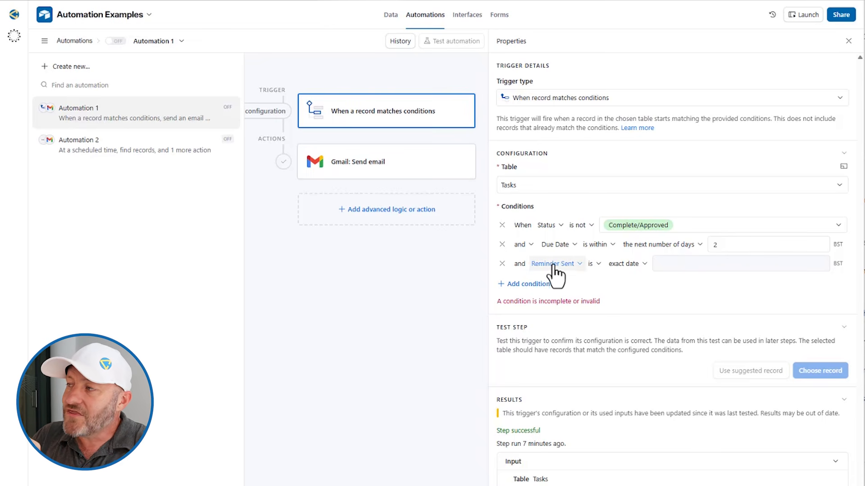
{"action": "left_click", "coordinate": [594, 265]}
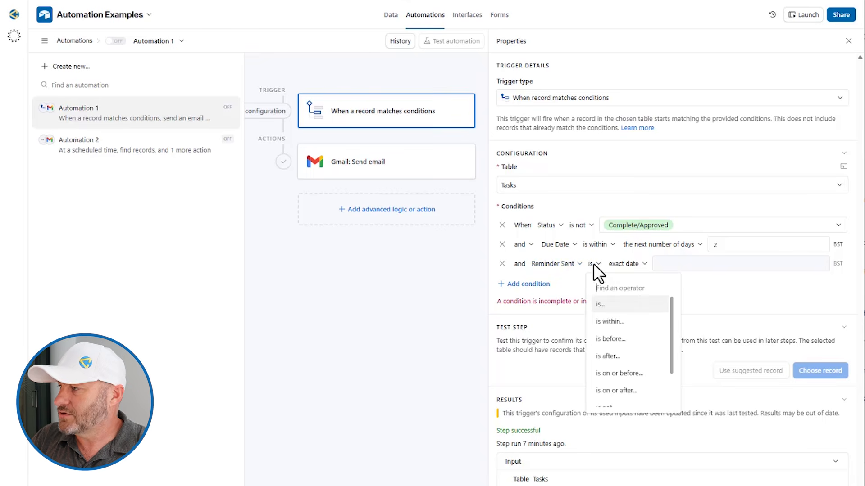
{"action": "scroll", "coordinate": [626, 345], "scroll_direction": "down", "scroll_amount": 3}
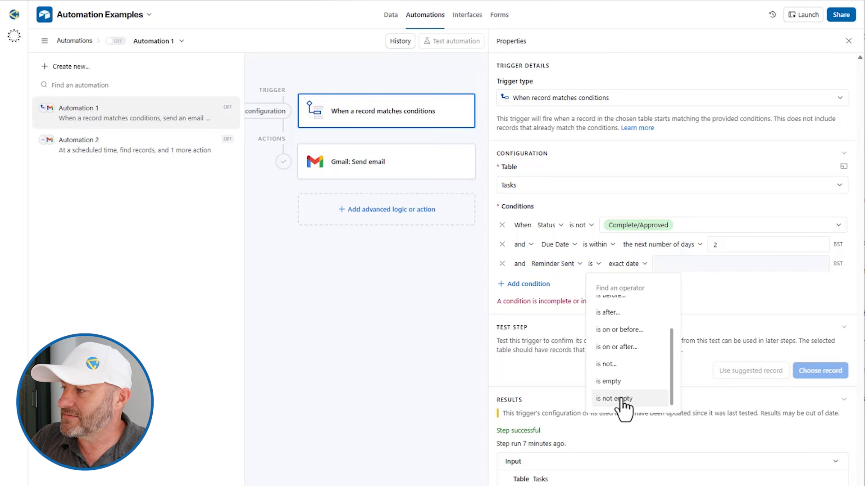
{"action": "left_click", "coordinate": [612, 382]}
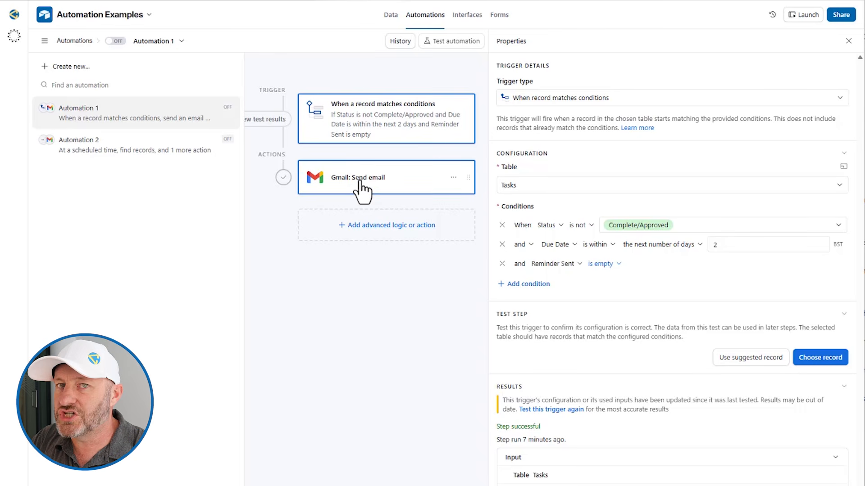
Add an Update record step on the Tasks table, using the triggering record's Airtable record ID
{"action": "left_click", "coordinate": [382, 226]}
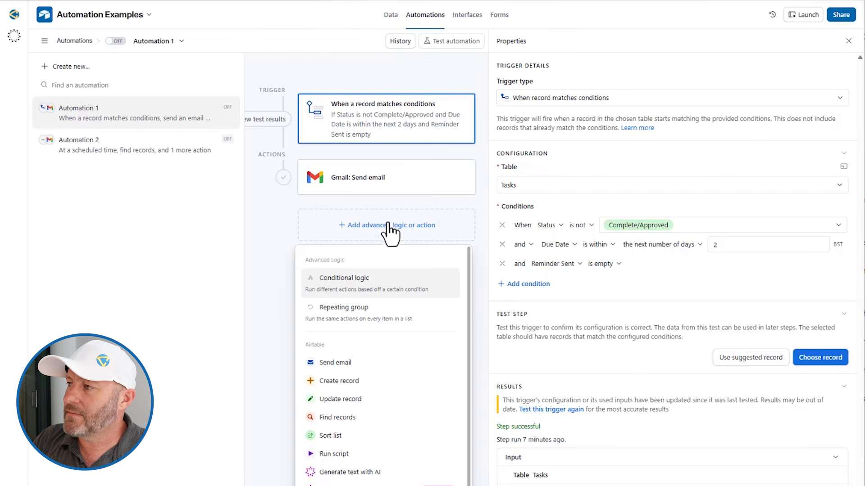
{"action": "left_click", "coordinate": [360, 399]}
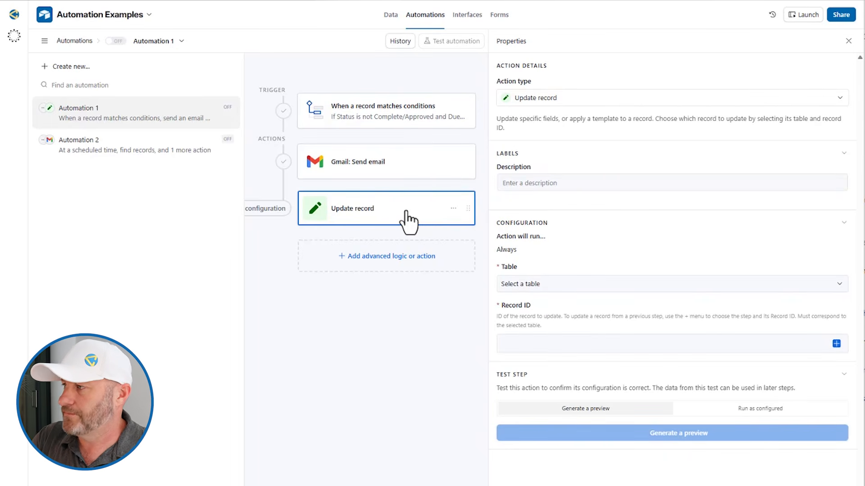
{"action": "left_click", "coordinate": [550, 285]}
{"action": "left_click", "coordinate": [540, 321]}
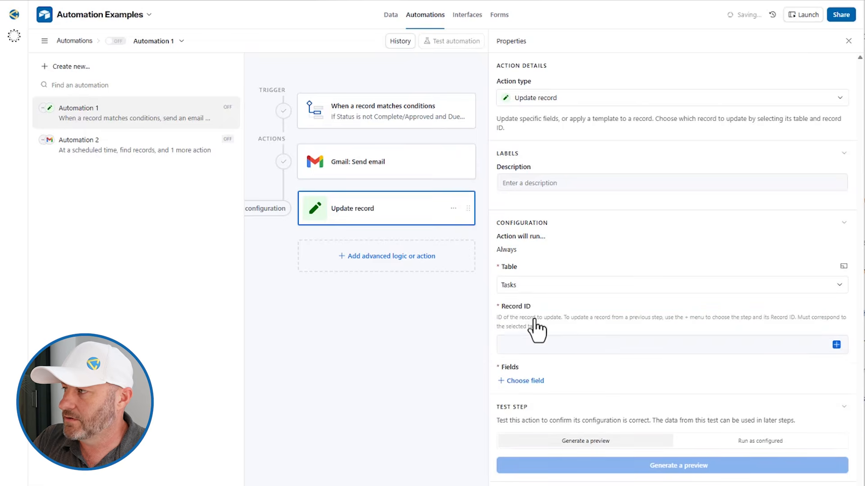
{"action": "left_click", "coordinate": [836, 343]}
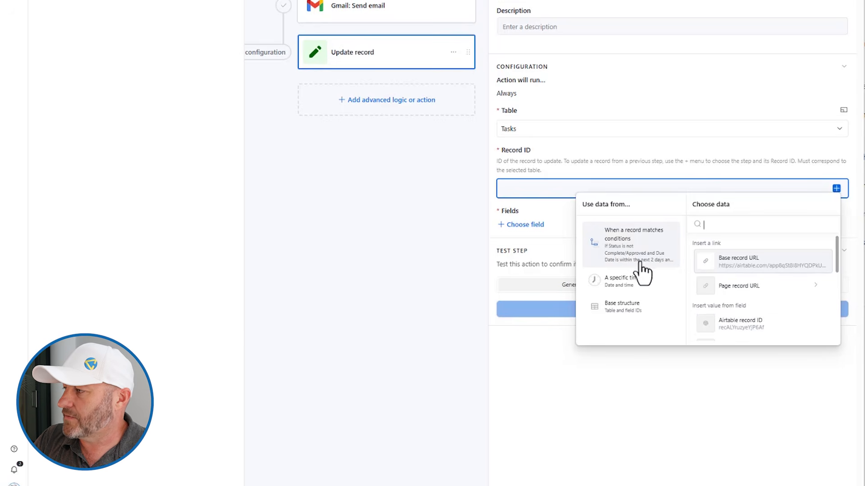
{"action": "left_click", "coordinate": [776, 338]}
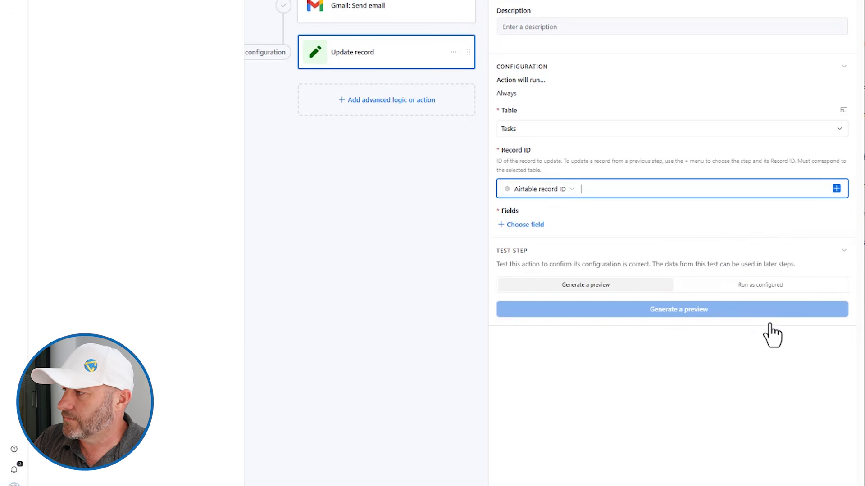
Set Reminder Sent to the dynamic value Actual run time and generate a preview
{"action": "left_click", "coordinate": [523, 226]}
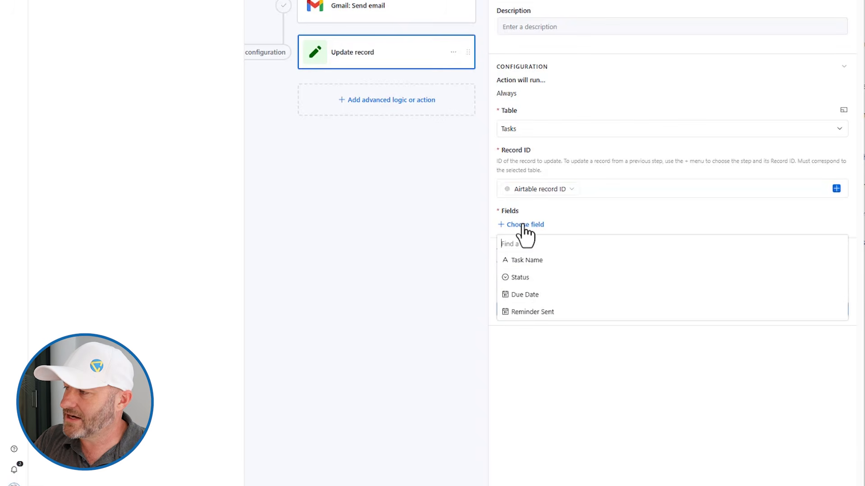
{"action": "left_click", "coordinate": [536, 310]}
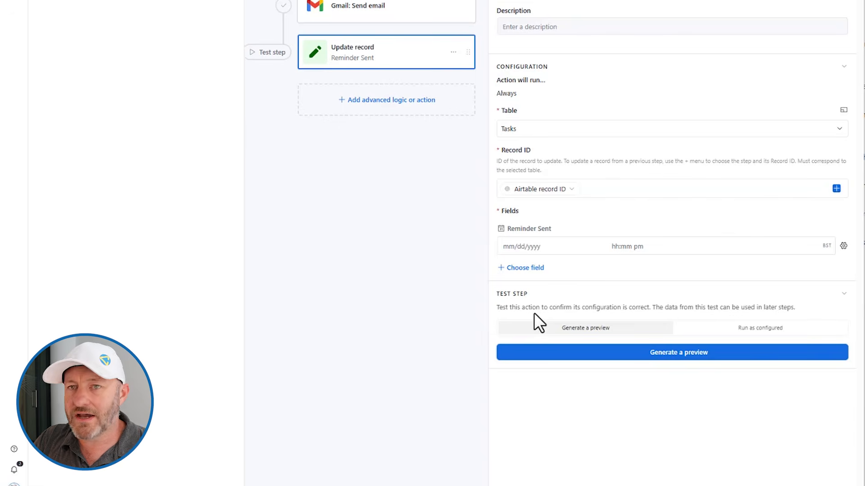
{"action": "left_click", "coordinate": [843, 246]}
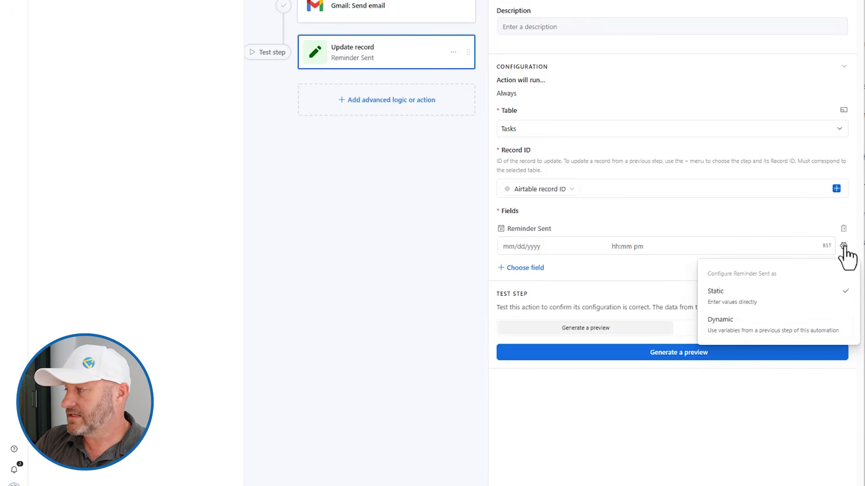
{"action": "left_click", "coordinate": [770, 332]}
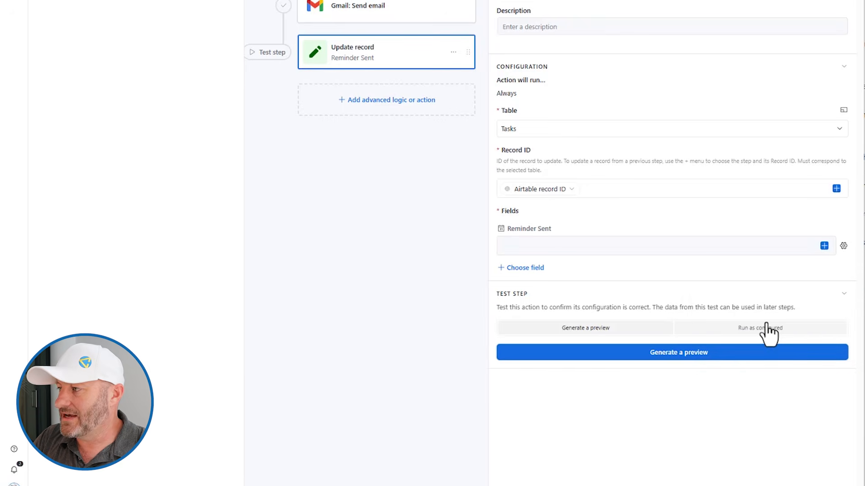
{"action": "left_click", "coordinate": [824, 246]}
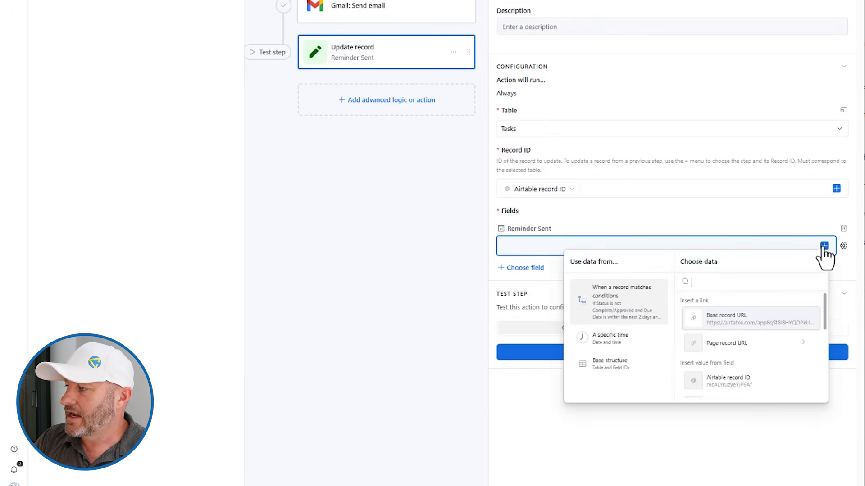
{"action": "left_click", "coordinate": [621, 352]}
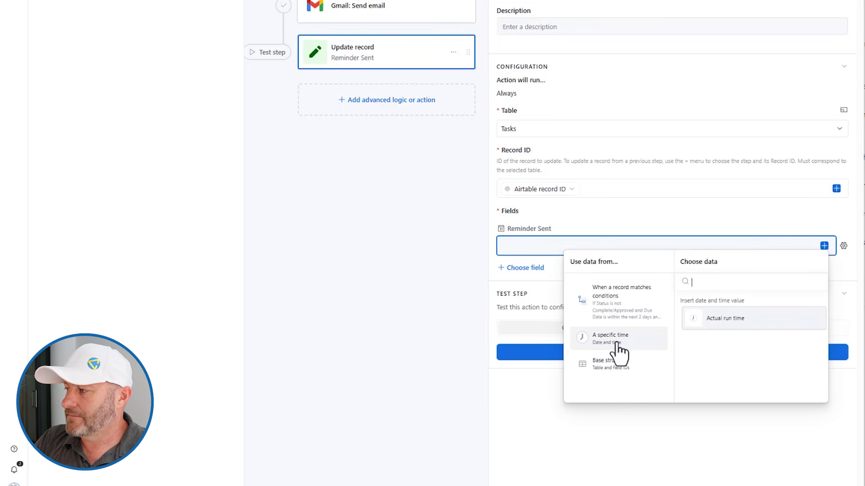
{"action": "left_click", "coordinate": [739, 322]}
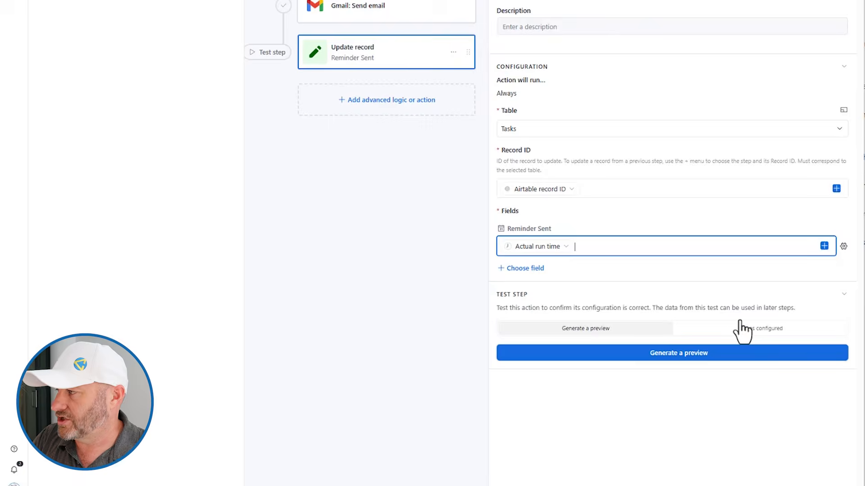
{"action": "left_click", "coordinate": [684, 359]}
Test the update on Make the bed and check the previewed Reminder Sent 10/4/2025 12:42pm
{"action": "left_click", "coordinate": [537, 245]}
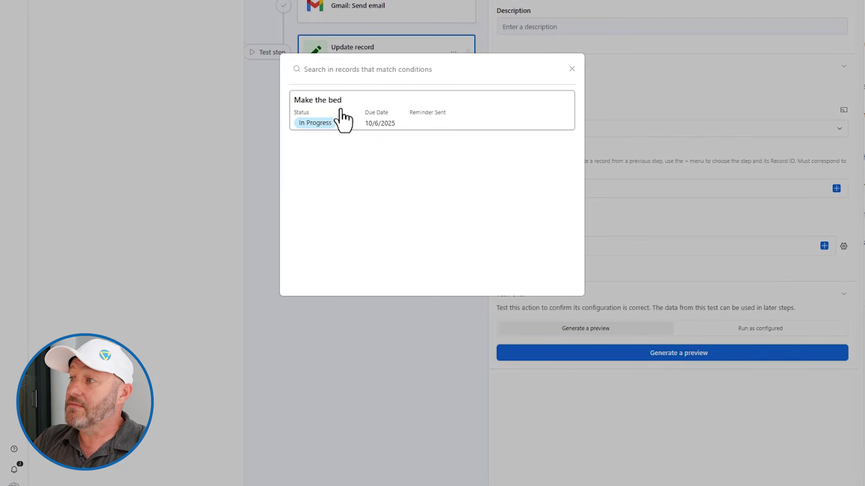
{"action": "left_click", "coordinate": [343, 120]}
{"action": "scroll", "coordinate": [370, 59], "scroll_direction": "up", "scroll_amount": 4}
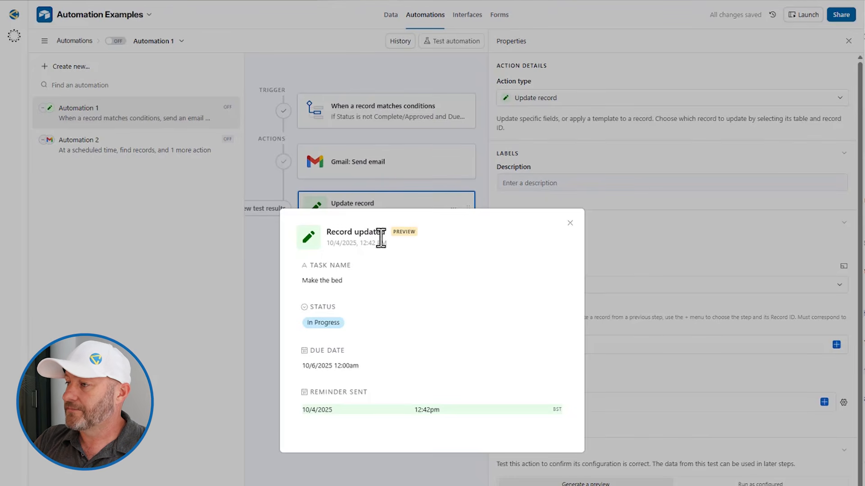
{"action": "left_click_drag", "start_coordinate": [299, 408], "coordinate": [399, 407]}
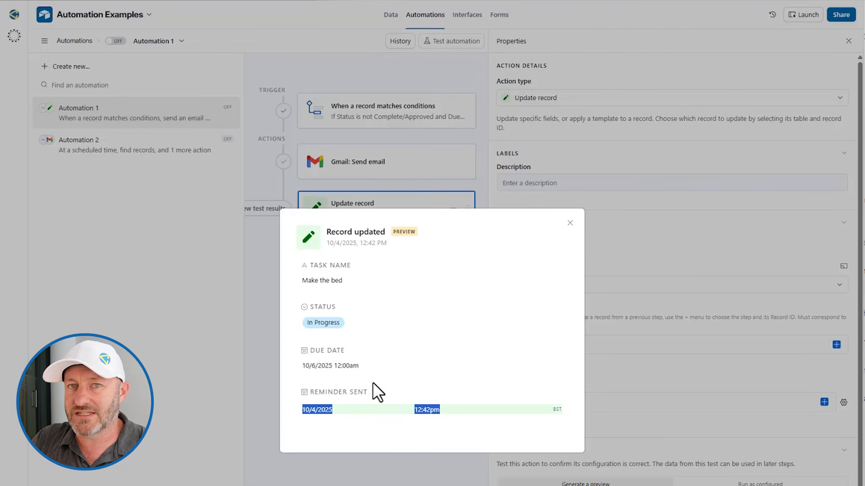
{"action": "left_click", "coordinate": [569, 223]}
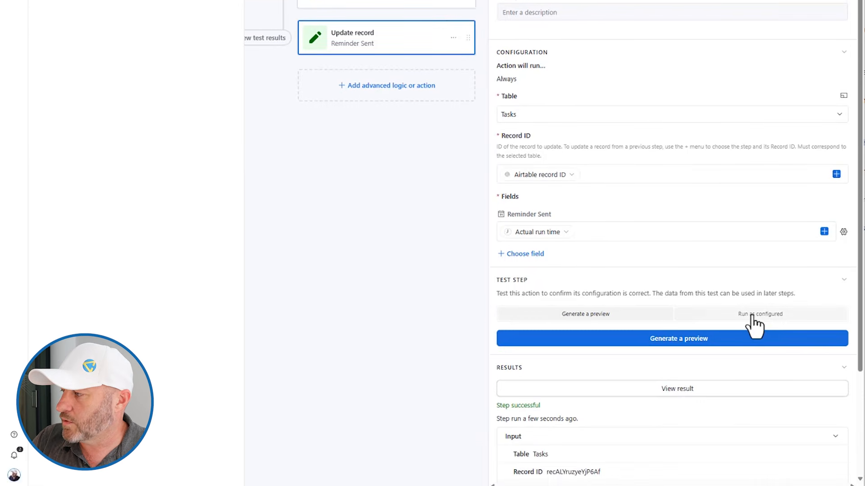
Run the Update record step as configured, for real, and close the result
{"action": "left_click", "coordinate": [759, 318]}
{"action": "left_click", "coordinate": [692, 345]}
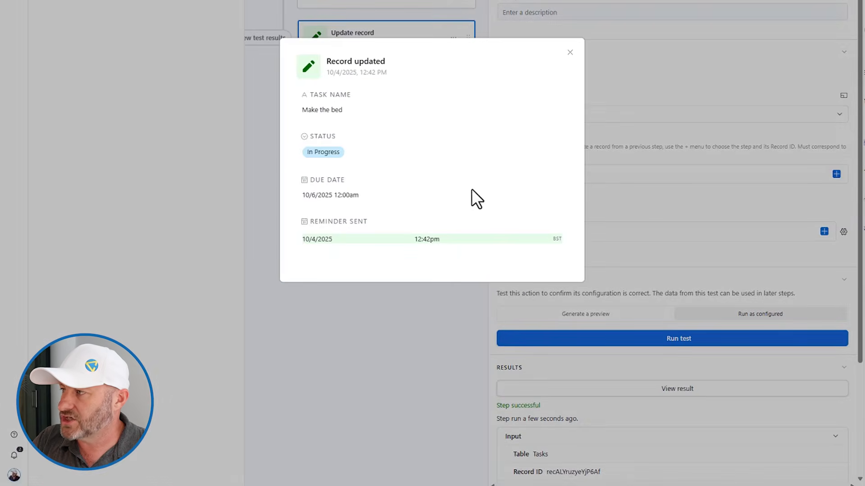
{"action": "left_click", "coordinate": [570, 52]}
Confirm in the Tasks grid that Make the bed's Reminder Sent is 10/4/2025 12:42pm
{"action": "left_click", "coordinate": [389, 16]}
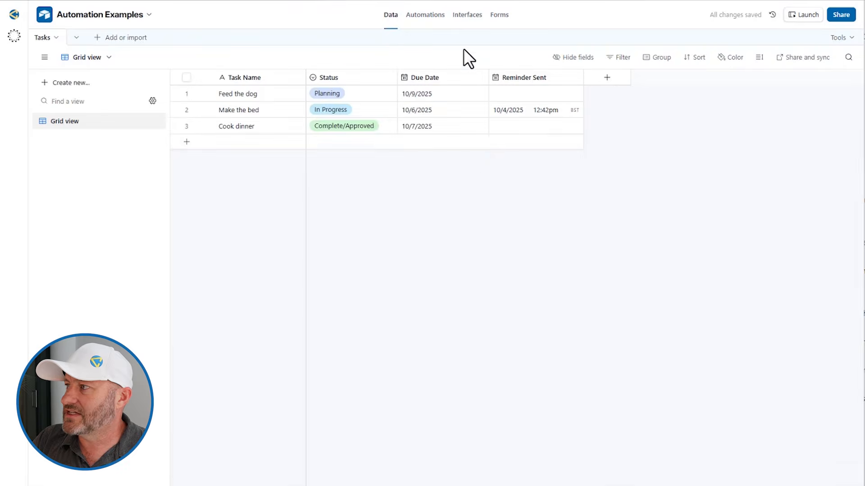
{"action": "left_click", "coordinate": [514, 111]}
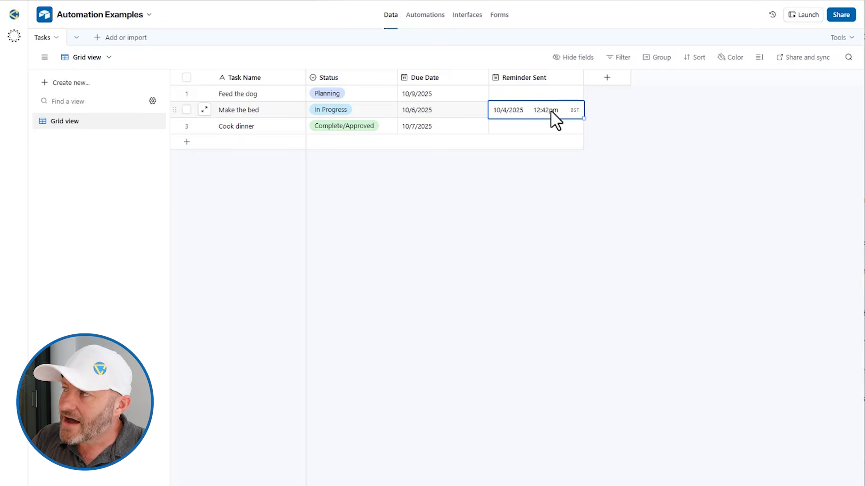
{"action": "left_click", "coordinate": [485, 243]}
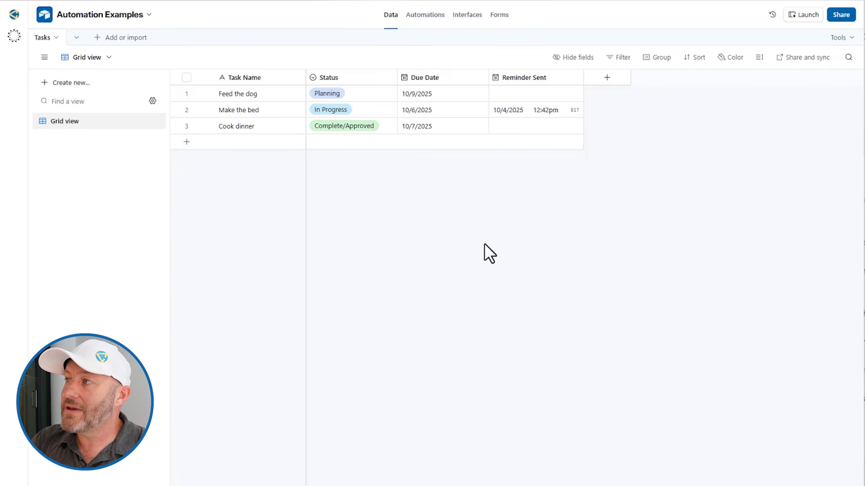
{"action": "left_click", "coordinate": [431, 18]}
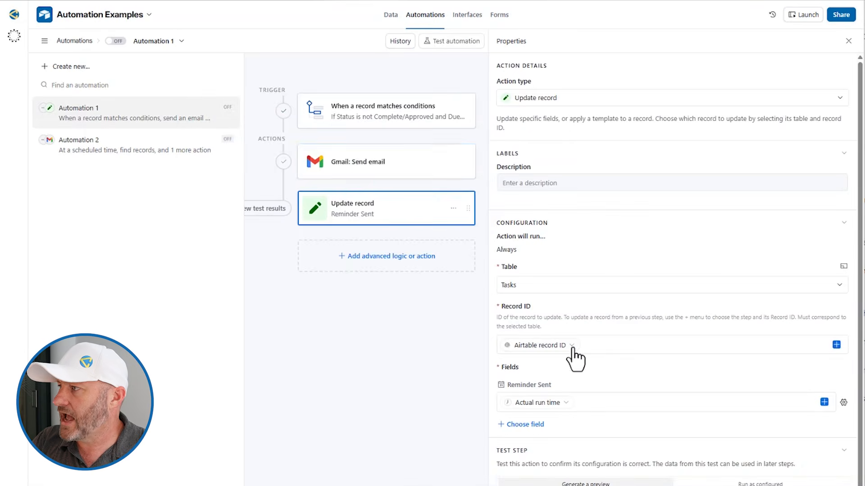
Check Automation 1's trigger record search and see that no Tasks records match
{"action": "left_click", "coordinate": [354, 120]}
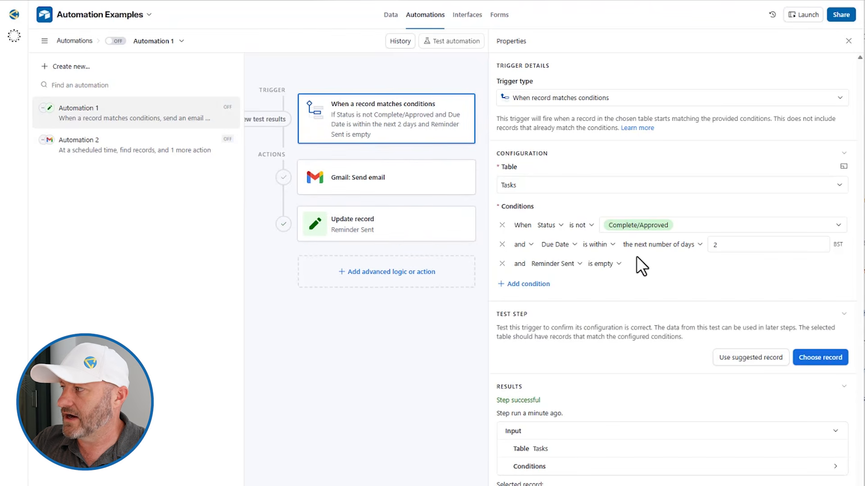
{"action": "left_click", "coordinate": [821, 358]}
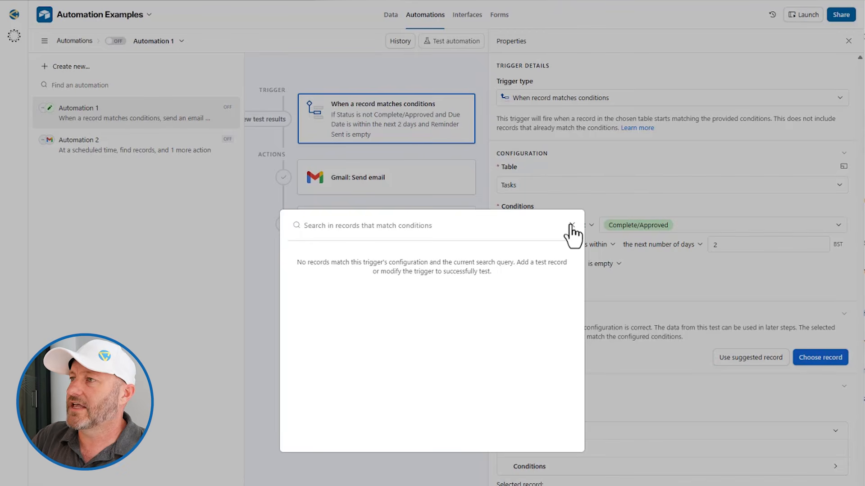
{"action": "left_click", "coordinate": [572, 225]}
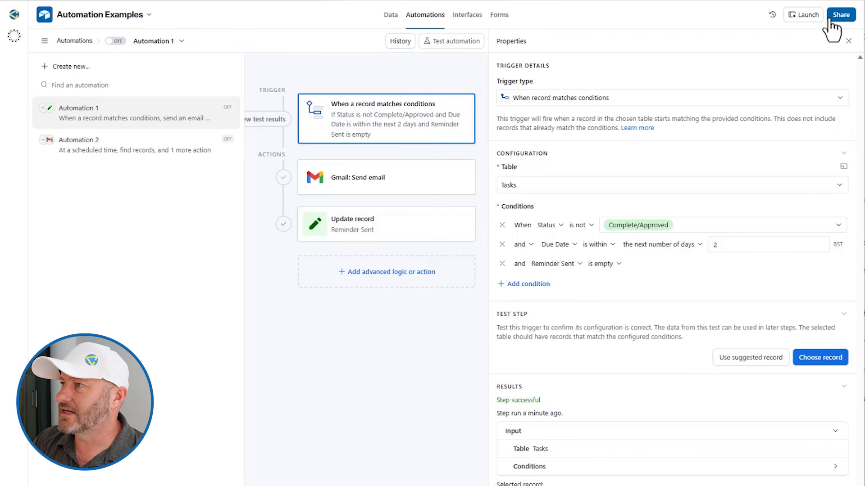
Create Automation 3 with a 'When record matches conditions' trigger on the Tasks table
{"action": "left_click", "coordinate": [52, 67]}
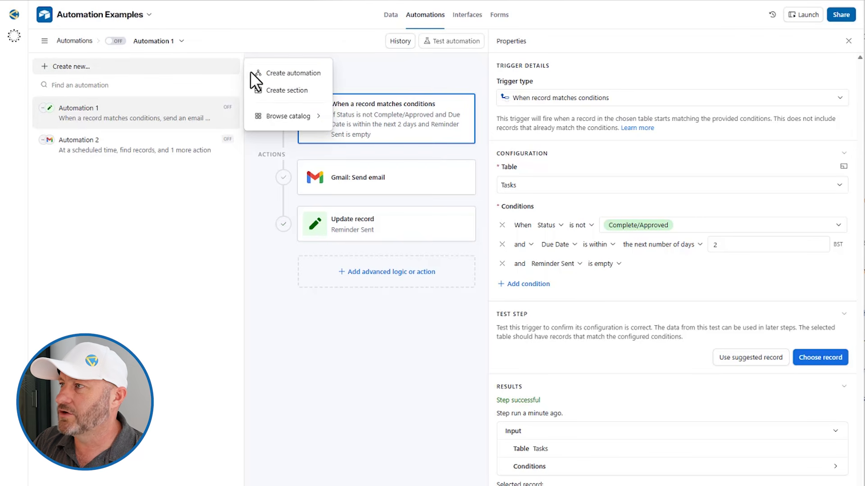
{"action": "left_click", "coordinate": [280, 73]}
{"action": "left_click", "coordinate": [149, 169]}
{"action": "left_click", "coordinate": [561, 166]}
{"action": "left_click", "coordinate": [547, 180]}
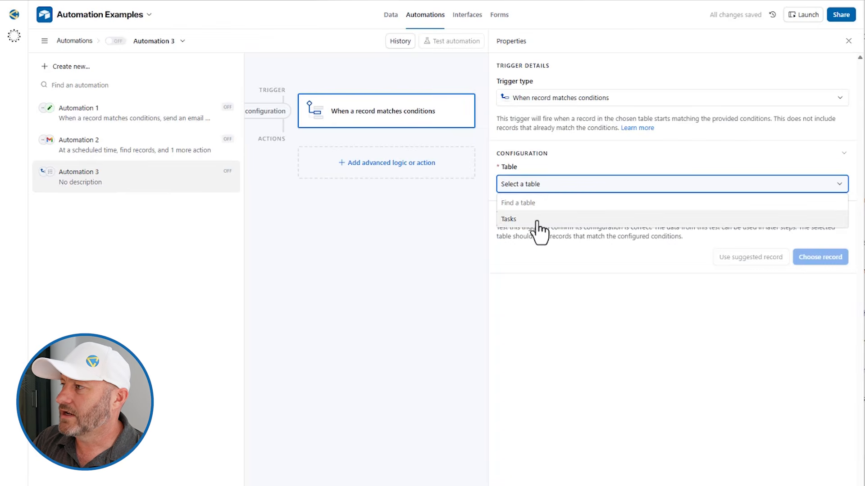
{"action": "left_click", "coordinate": [541, 222]}
Add the trigger condition Status is Complete/Approved and test it with Cook dinner
{"action": "left_click", "coordinate": [531, 225]}
{"action": "left_click", "coordinate": [551, 225]}
{"action": "left_click", "coordinate": [561, 274]}
{"action": "left_click", "coordinate": [621, 225]}
{"action": "left_click", "coordinate": [631, 322]}
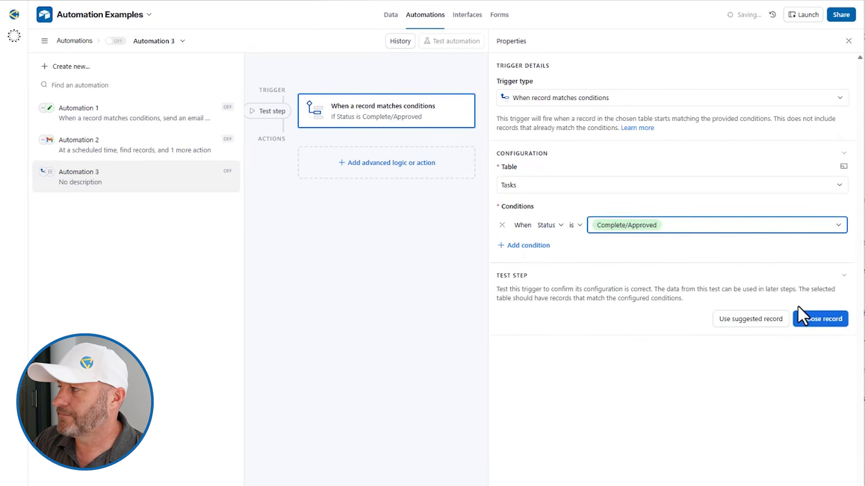
{"action": "left_click", "coordinate": [810, 318]}
{"action": "left_click", "coordinate": [438, 269]}
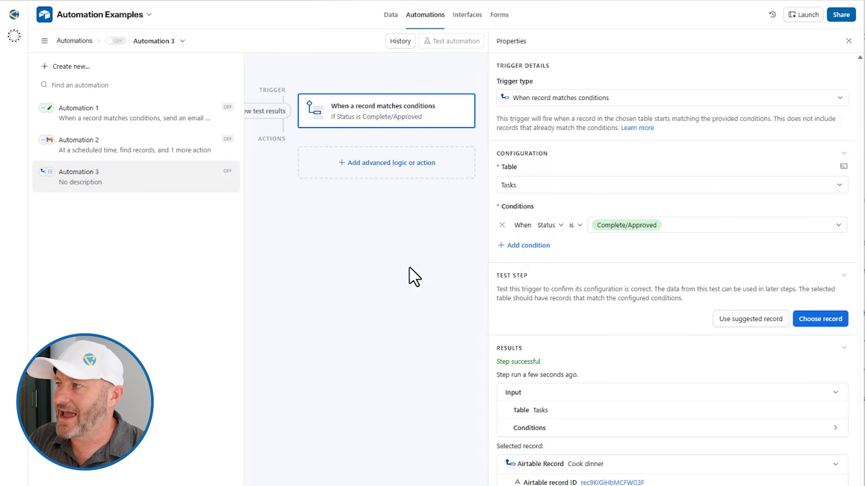
{"action": "left_click", "coordinate": [404, 172]}
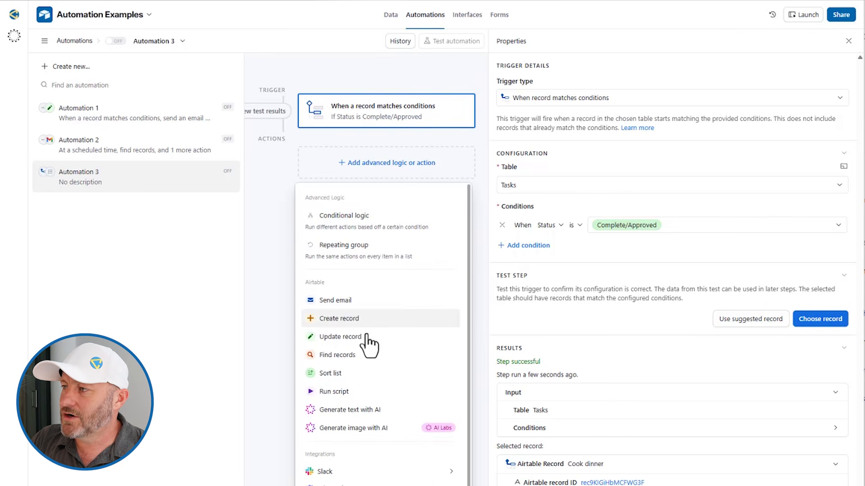
{"action": "scroll", "coordinate": [348, 467], "scroll_direction": "down", "scroll_amount": 4}
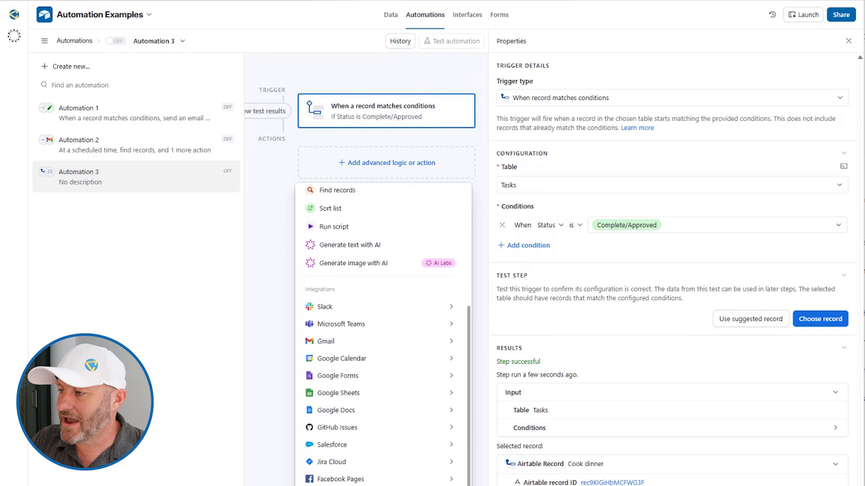
Add a Run script action to Automation 3
{"action": "scroll", "coordinate": [347, 367], "scroll_direction": "up", "scroll_amount": 4}
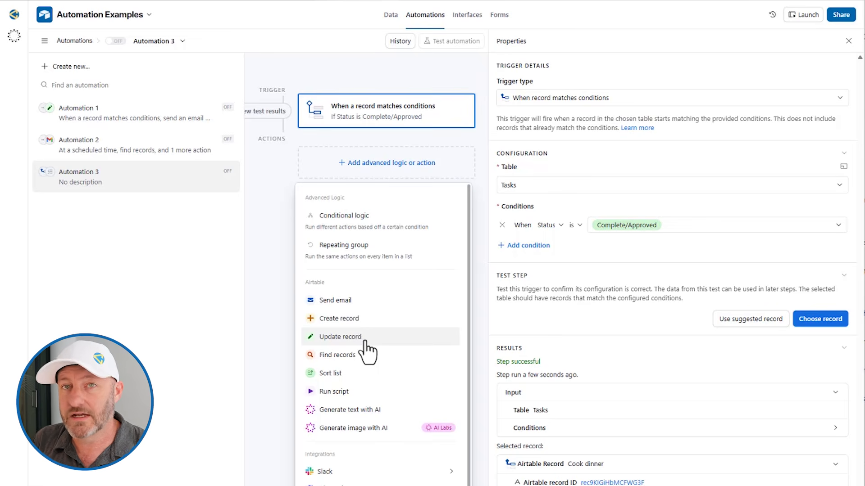
{"action": "left_click", "coordinate": [335, 393]}
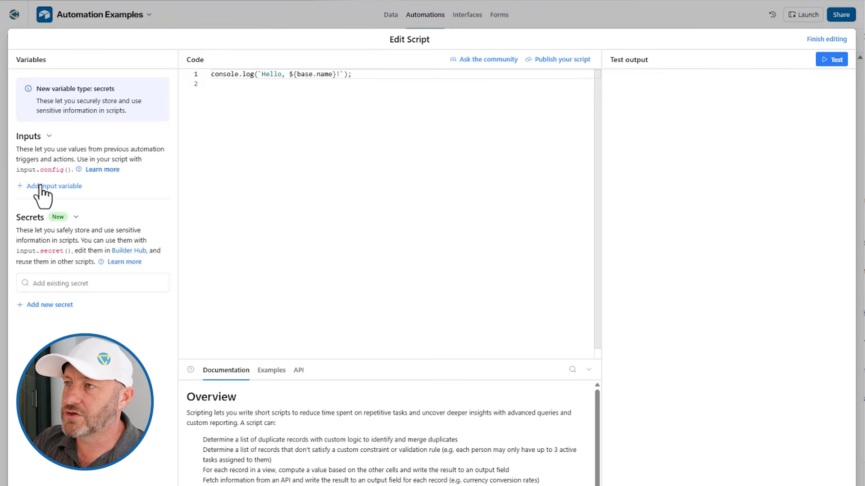
Add script input variable recID set to the trigger record's Airtable record ID
{"action": "left_click", "coordinate": [60, 185]}
{"action": "type", "text": "re"}
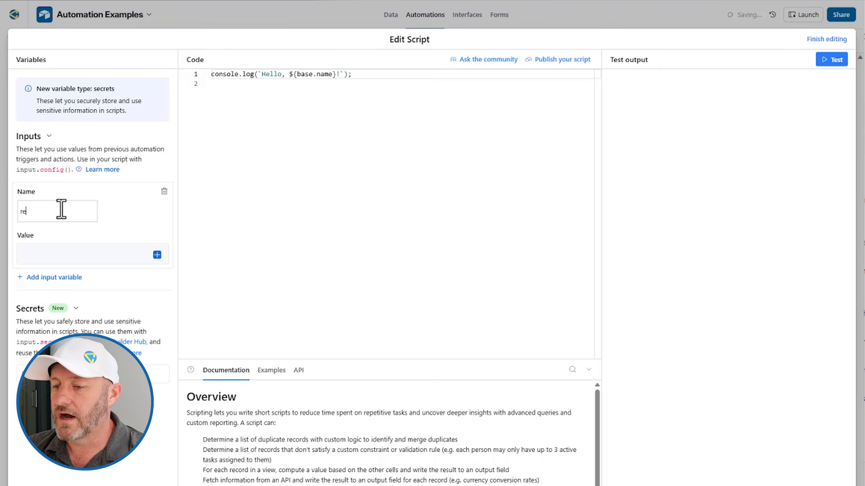
{"action": "type", "text": "cID"}
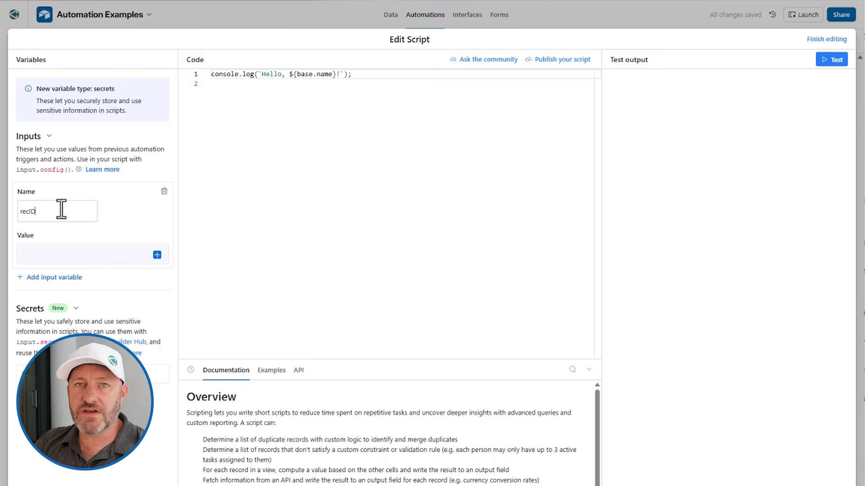
{"action": "left_click", "coordinate": [155, 256]}
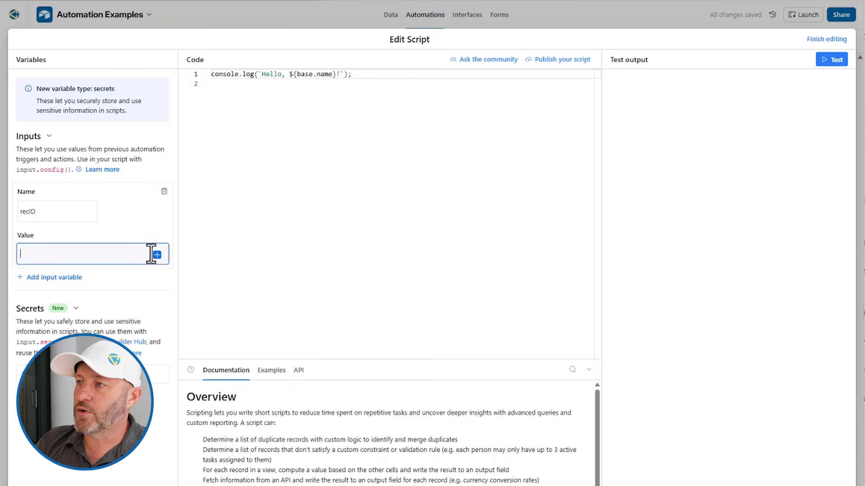
{"action": "left_click", "coordinate": [157, 255]}
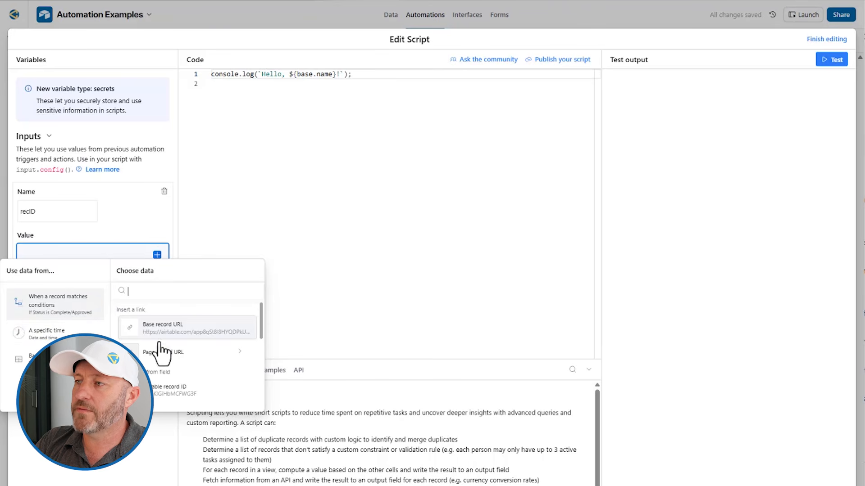
{"action": "left_click", "coordinate": [179, 390]}
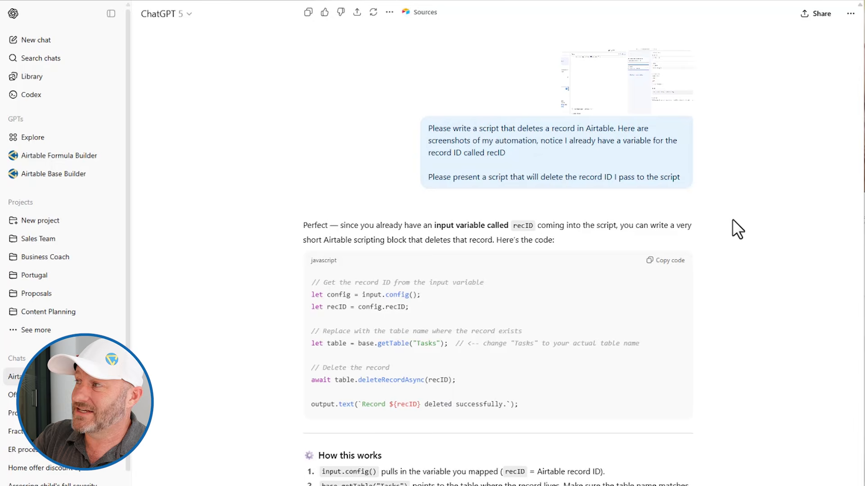
Enlarge and inspect the screenshot attached to the ChatGPT prompt
{"action": "left_click", "coordinate": [657, 106]}
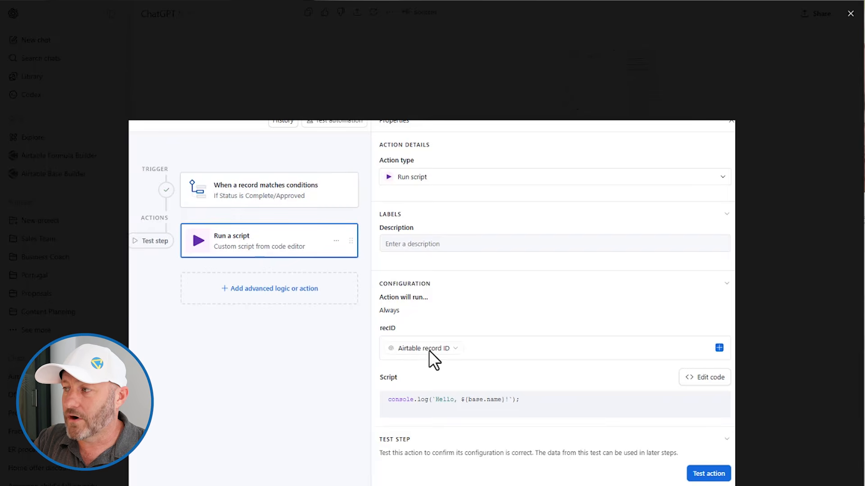
{"action": "left_click", "coordinate": [829, 191]}
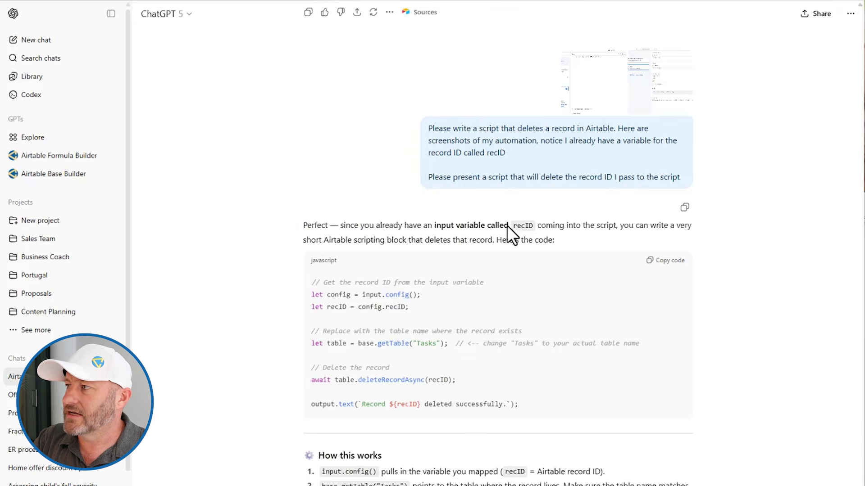
{"action": "left_click", "coordinate": [588, 95]}
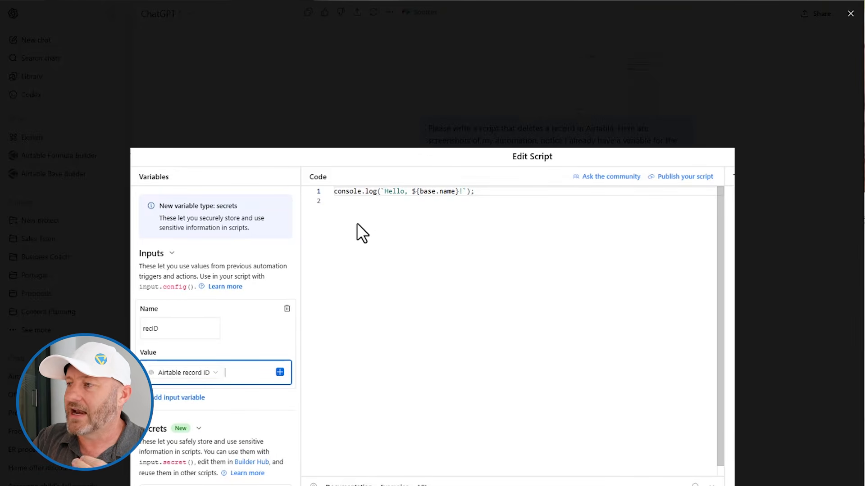
{"action": "left_click", "coordinate": [851, 15]}
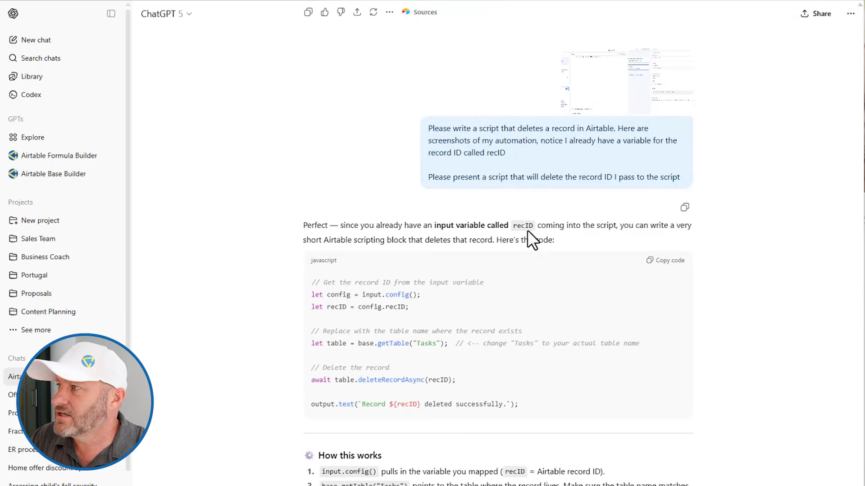
Copy ChatGPT's generated delete-record script and return to the Airtable tab
{"action": "left_click_drag", "start_coordinate": [427, 128], "coordinate": [504, 170]}
{"action": "left_click", "coordinate": [513, 159]}
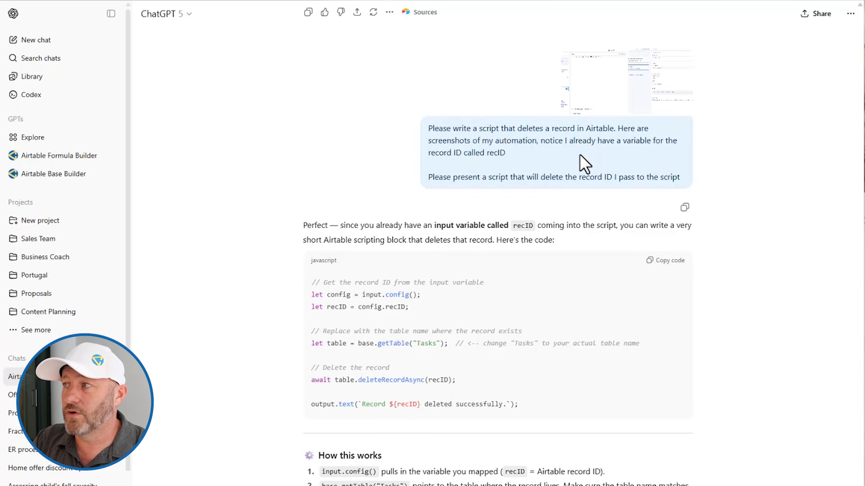
{"action": "scroll", "coordinate": [554, 198], "scroll_direction": "down", "scroll_amount": 1}
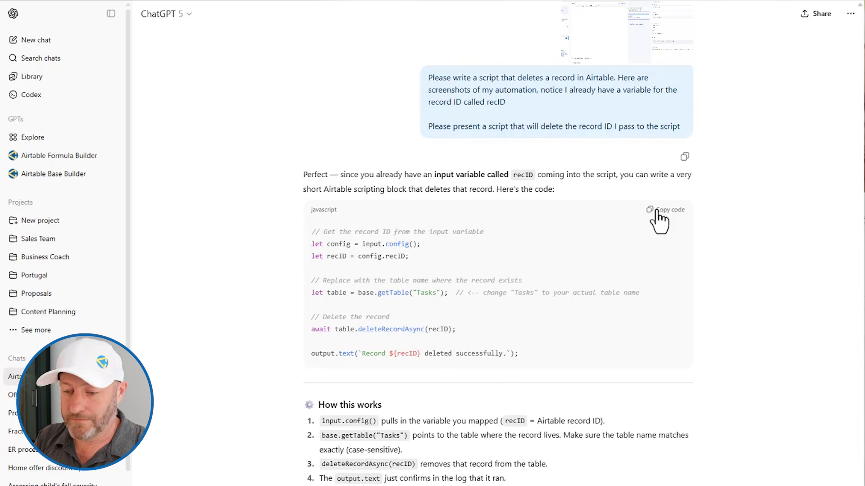
{"action": "left_click", "coordinate": [657, 212]}
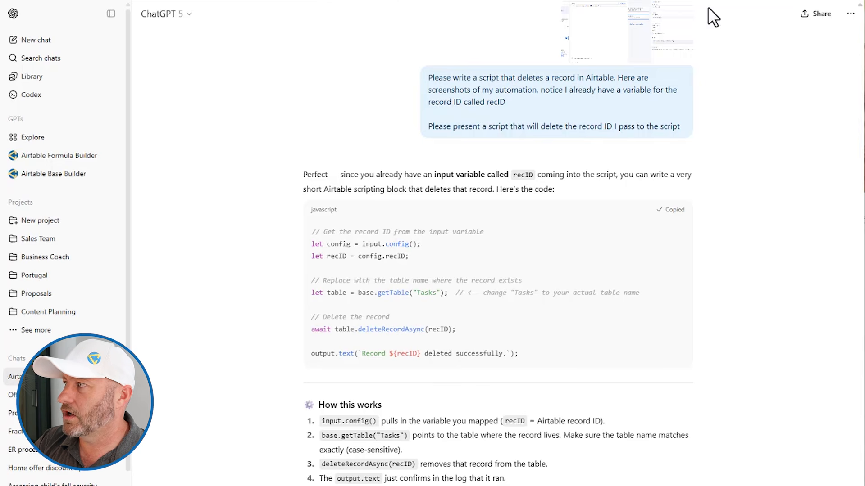
{"action": "key", "text": "ctrl+Tab"}
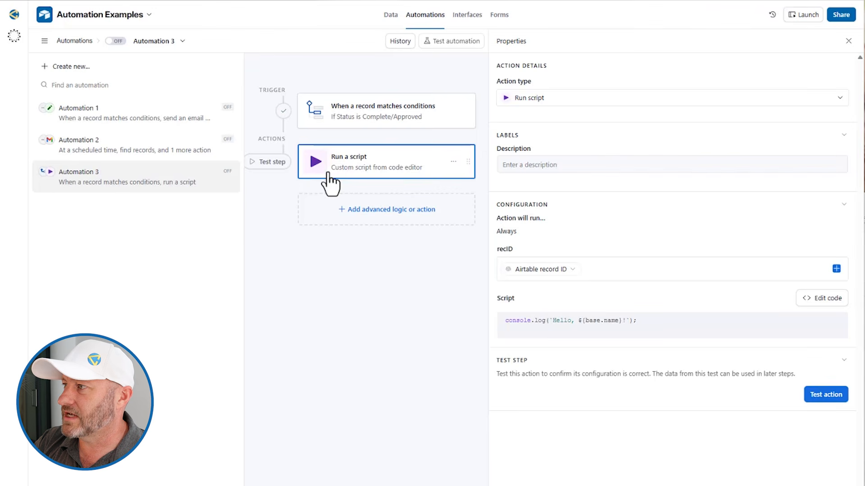
Replace the placeholder console.log code with the copied delete-record script
{"action": "left_click", "coordinate": [810, 300]}
{"action": "left_click", "coordinate": [228, 163]}
{"action": "key", "text": "ctrl+a"}
{"action": "key", "text": "ctrl+v"}
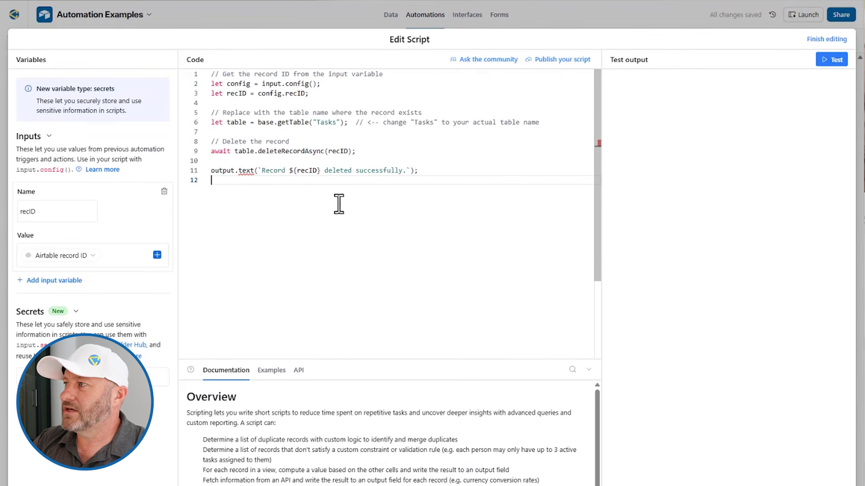
Delete the failing output.text line 11 from the script
{"action": "left_click", "coordinate": [472, 152]}
{"action": "key", "text": "Up"}
{"action": "left_click", "coordinate": [236, 170]}
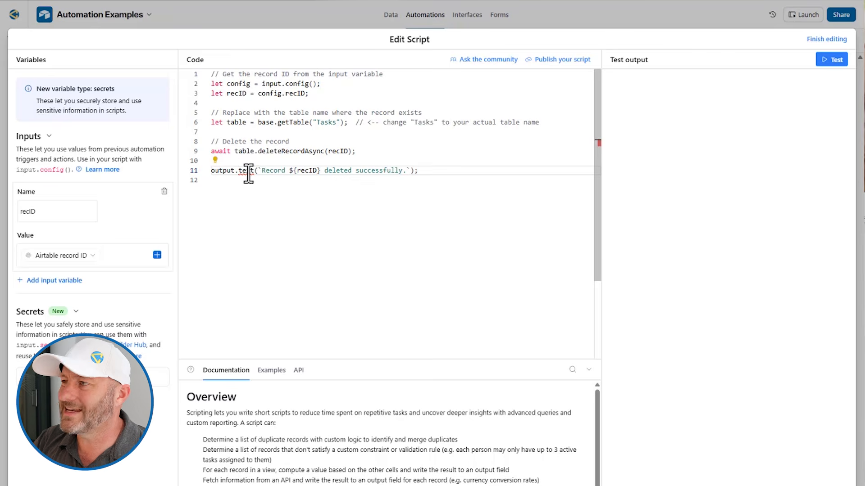
{"action": "mouse_move", "coordinate": [248, 172]}
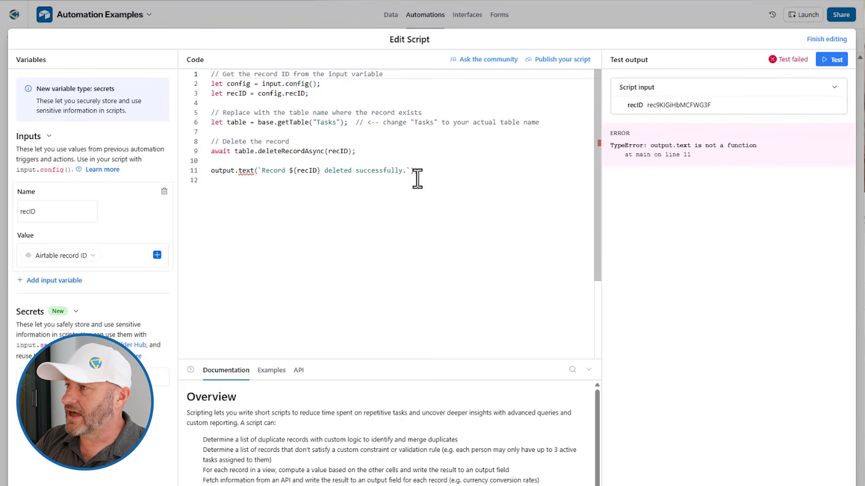
{"action": "mouse_move", "coordinate": [253, 176]}
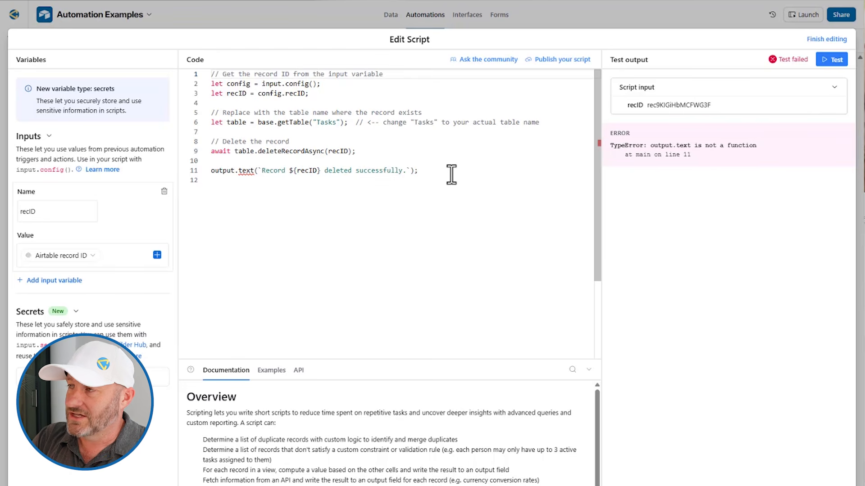
{"action": "left_click_drag", "start_coordinate": [452, 174], "coordinate": [207, 160]}
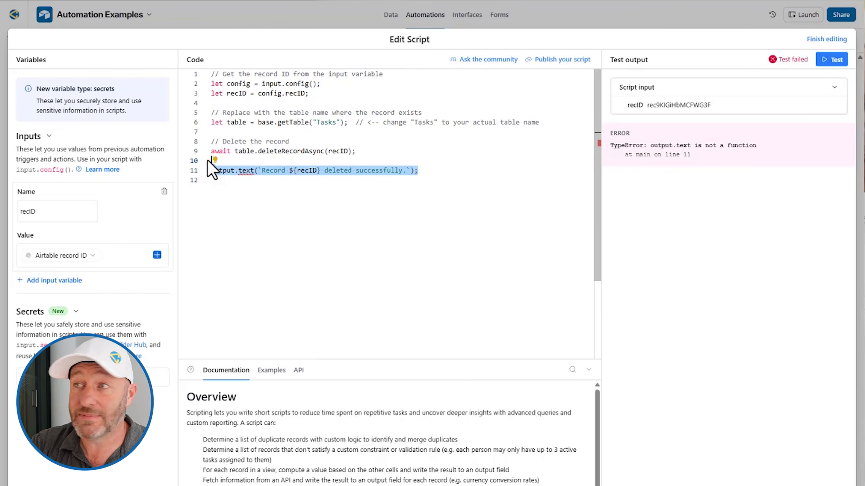
{"action": "key", "text": "BackSpace"}
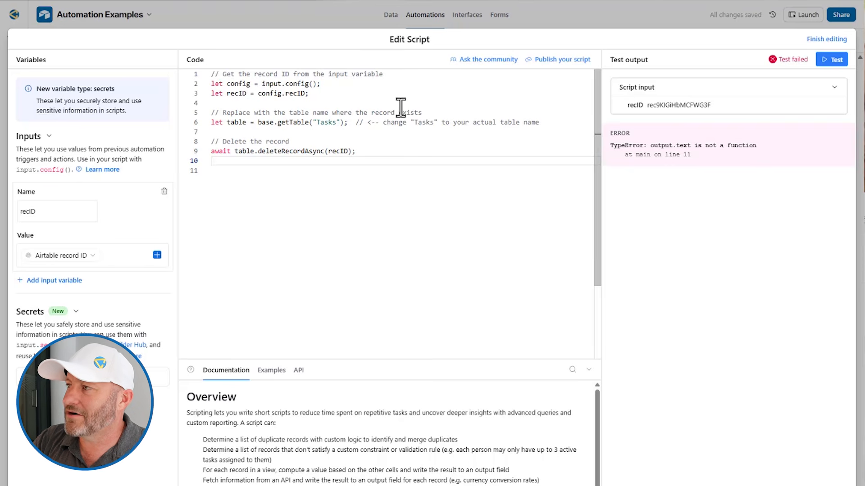
Re-run the trimmed delete-record script test and inspect the 'Could not find a record' error
{"action": "left_click", "coordinate": [828, 72]}
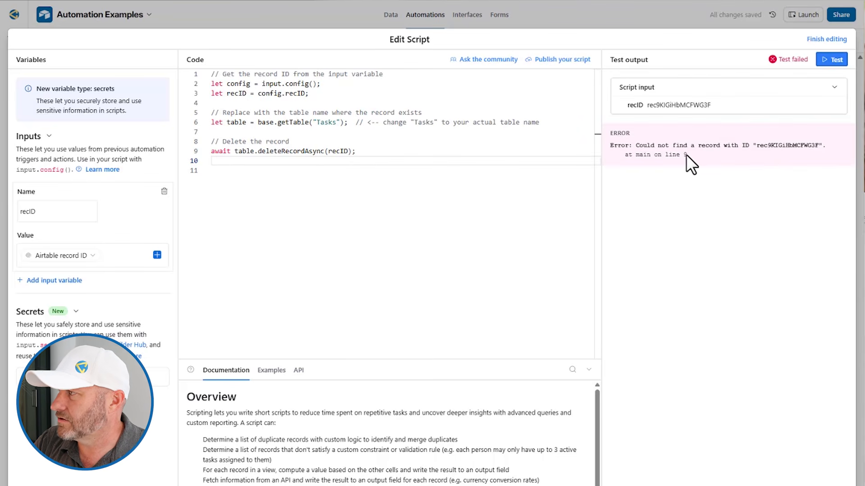
{"action": "left_click_drag", "start_coordinate": [759, 147], "coordinate": [819, 145]}
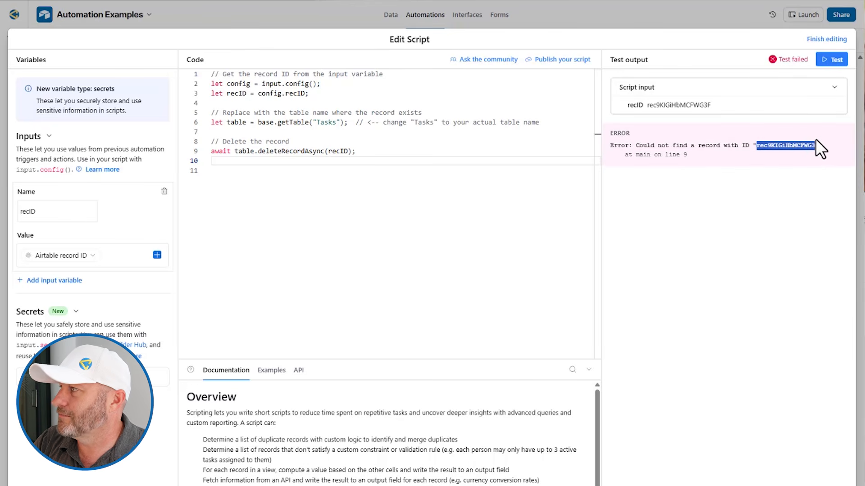
{"action": "left_click", "coordinate": [808, 162]}
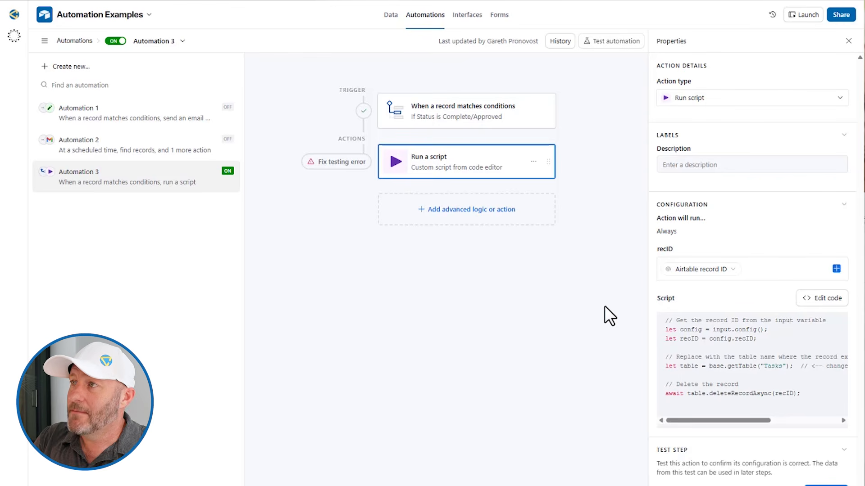
Keep Automation 3's name unchanged, then set Make the bed's Status to Complete/Approved in the Tasks grid
{"action": "left_click", "coordinate": [159, 42]}
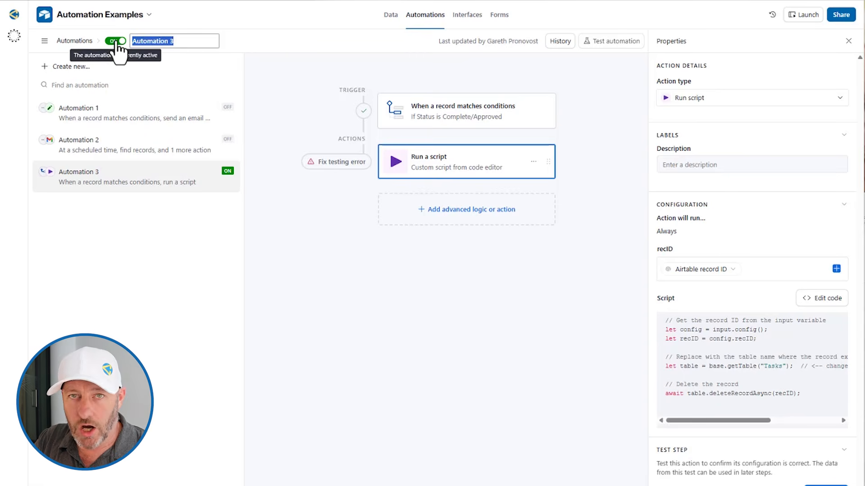
{"action": "left_click", "coordinate": [310, 247]}
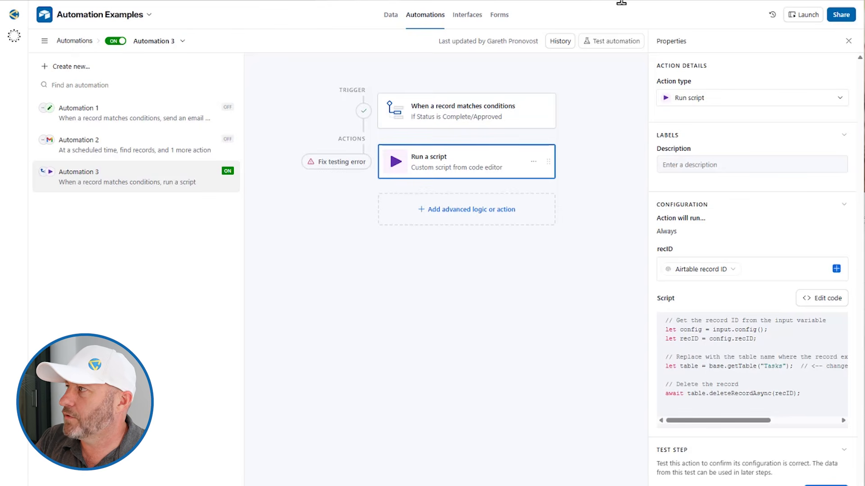
{"action": "left_click", "coordinate": [698, 1]}
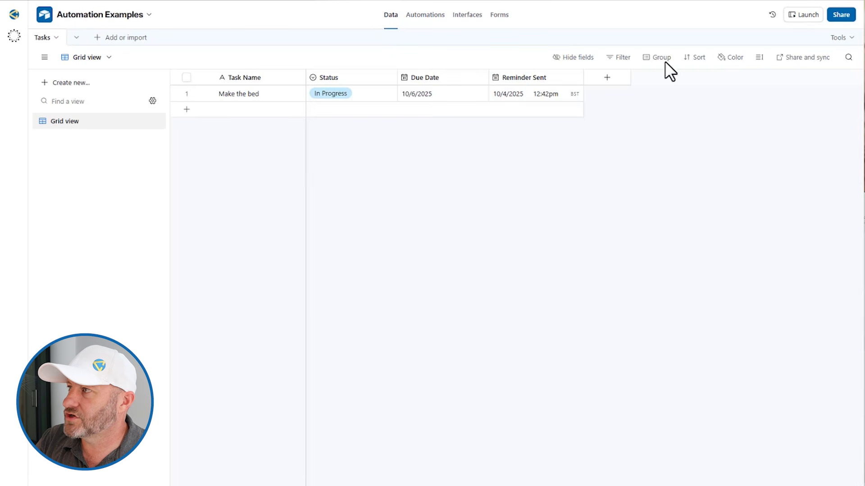
{"action": "left_click", "coordinate": [355, 92]}
{"action": "left_click", "coordinate": [363, 201]}
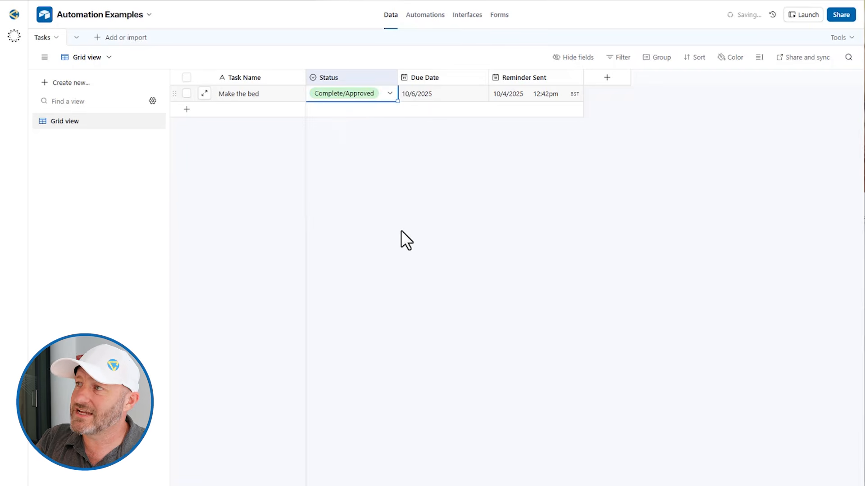
{"action": "left_click", "coordinate": [401, 231]}
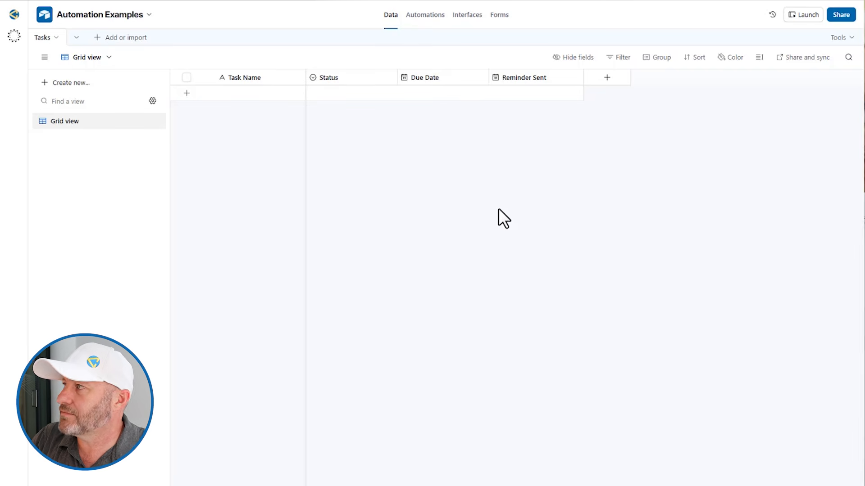
Open Automation 3's run history and view the latest run's Run a script execution log with recID
{"action": "left_click", "coordinate": [422, 16]}
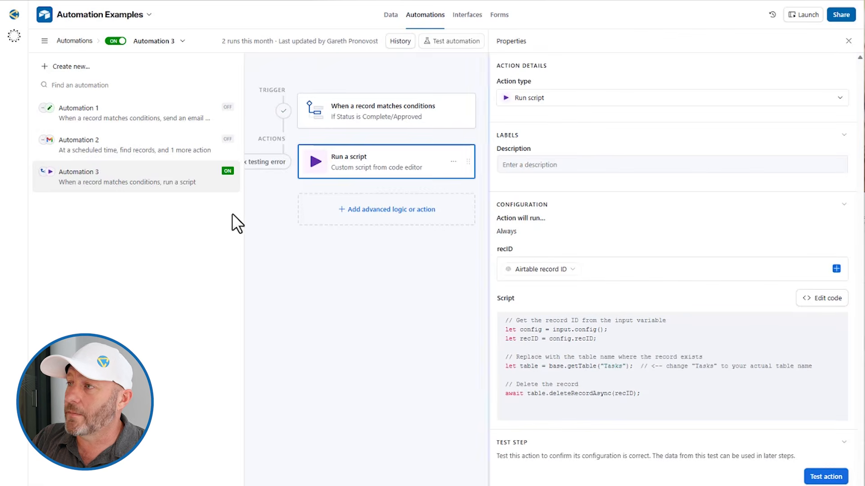
{"action": "left_click", "coordinate": [401, 42]}
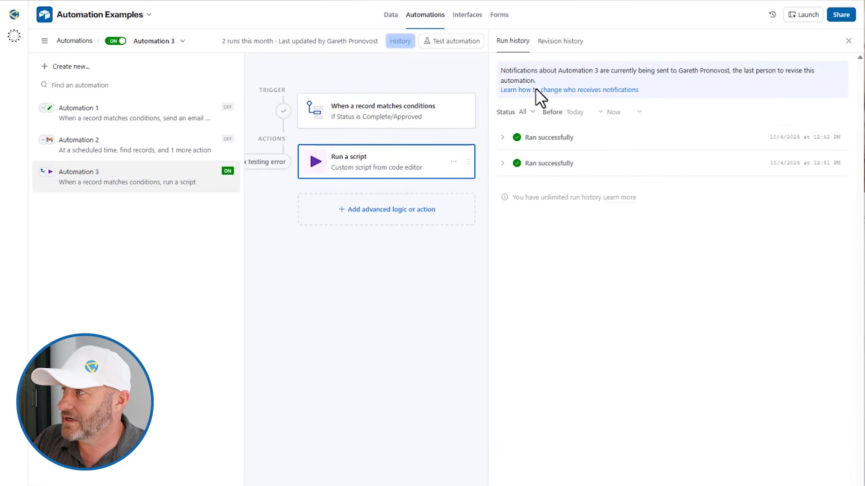
{"action": "left_click", "coordinate": [558, 143]}
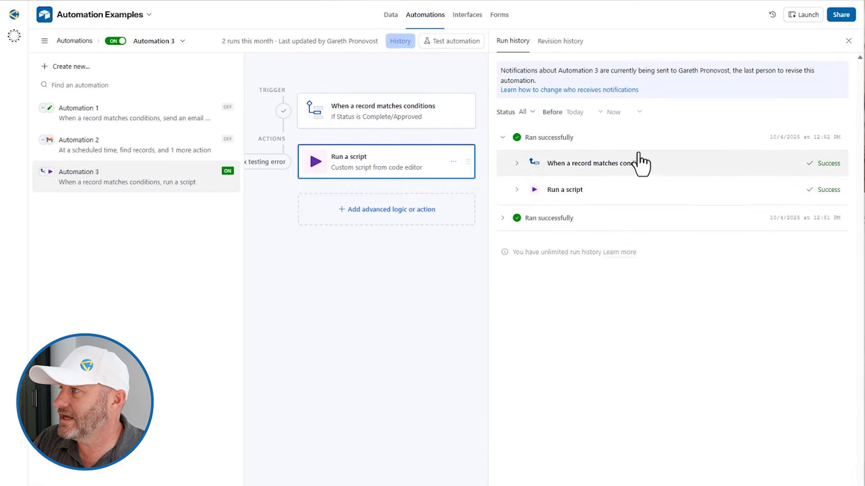
{"action": "left_click", "coordinate": [517, 190]}
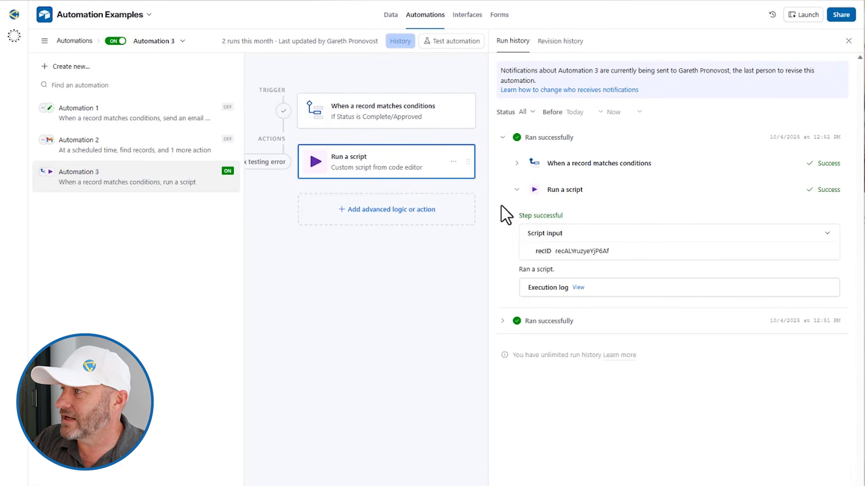
{"action": "left_click", "coordinate": [578, 296]}
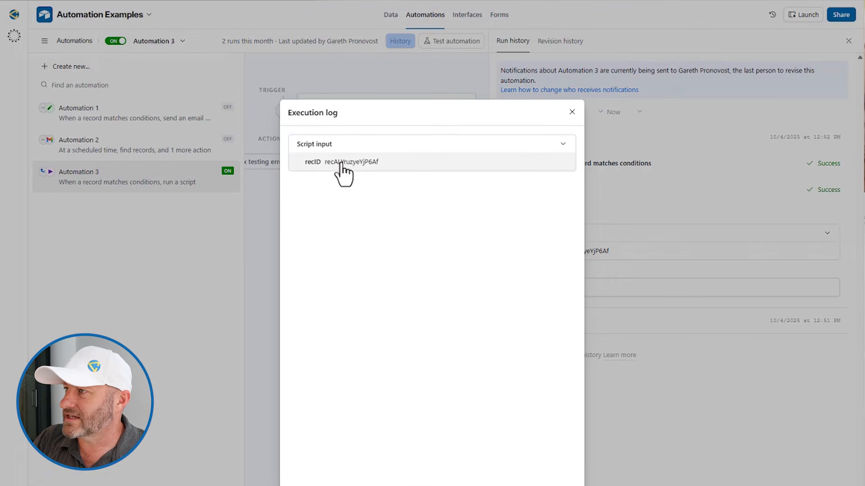